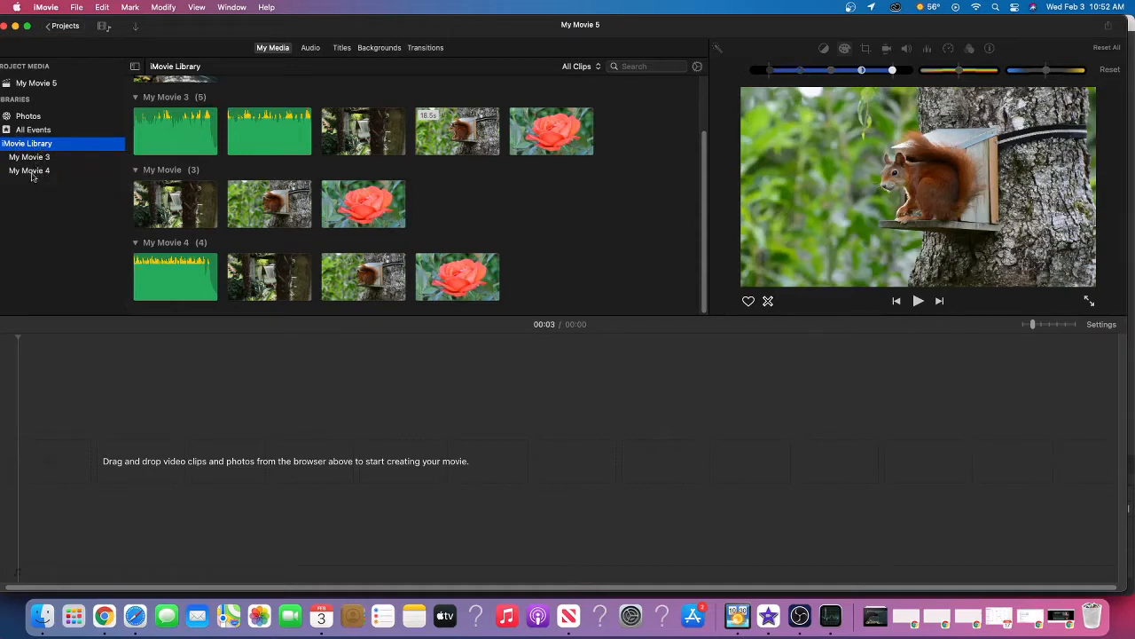
Look through Photos, All Events and the My Movie 3 event for available clips, and preview the garden clip
left_click(36, 119)
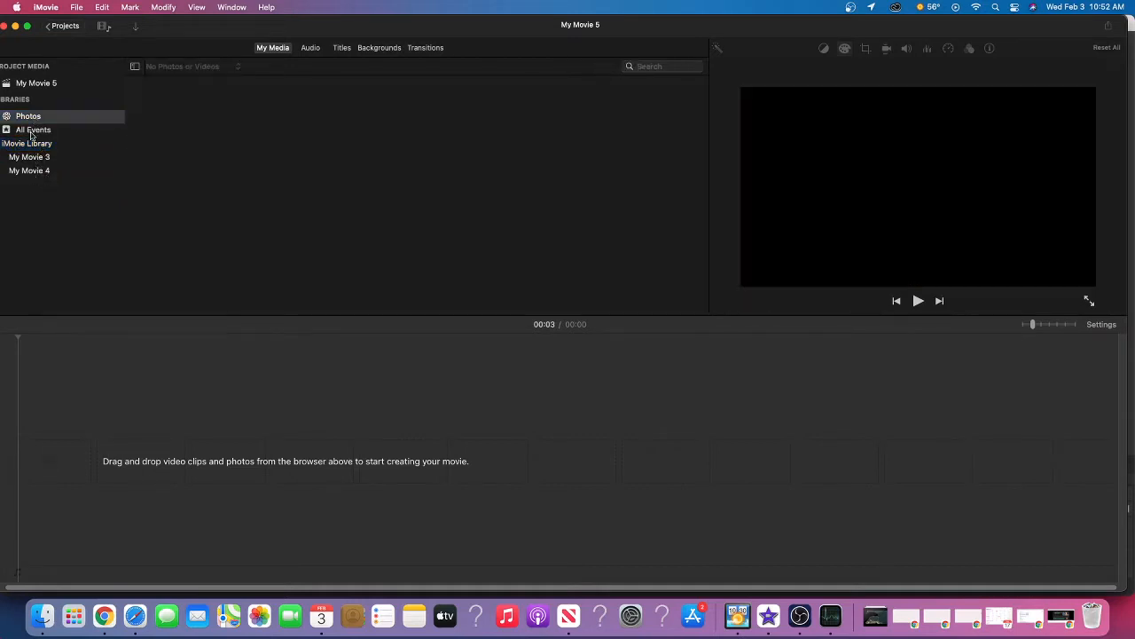
left_click(31, 131)
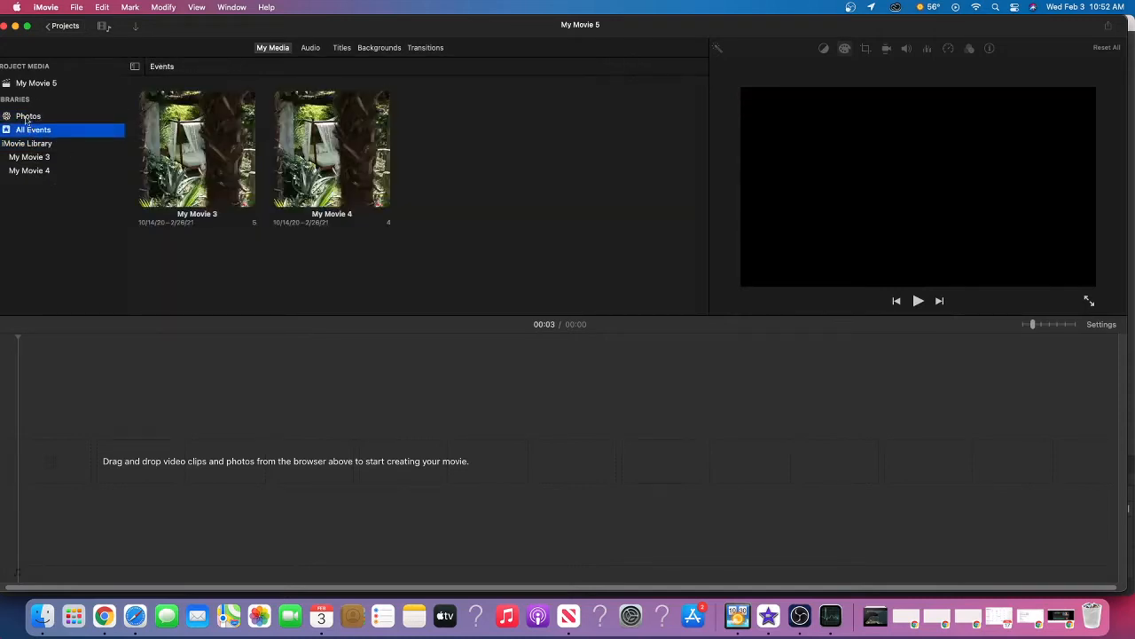
left_click(31, 117)
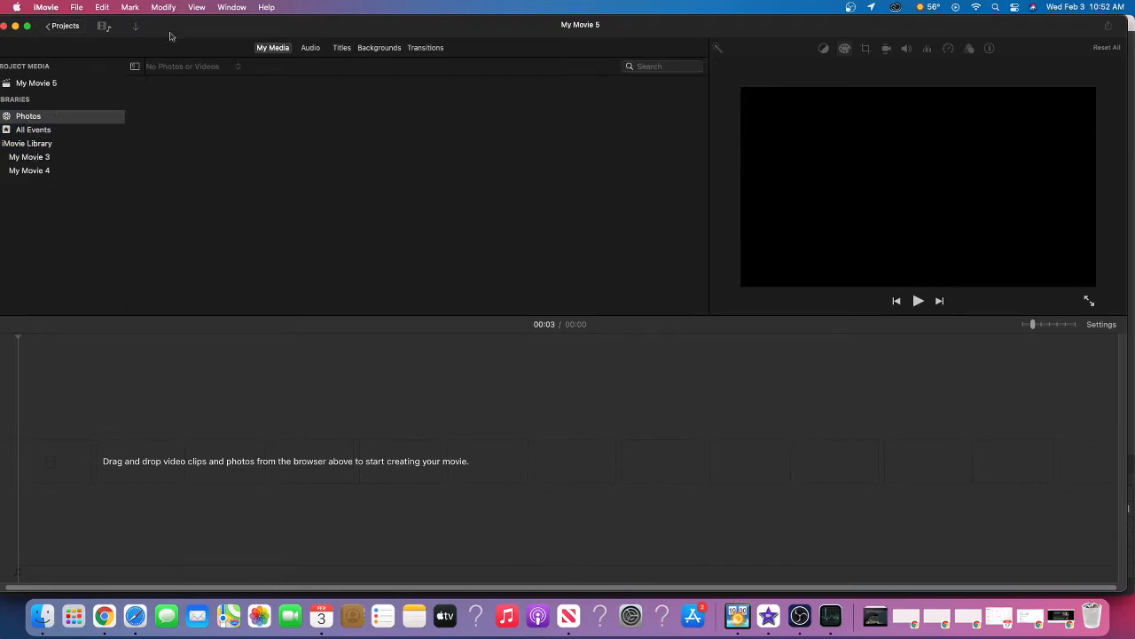
left_click(28, 158)
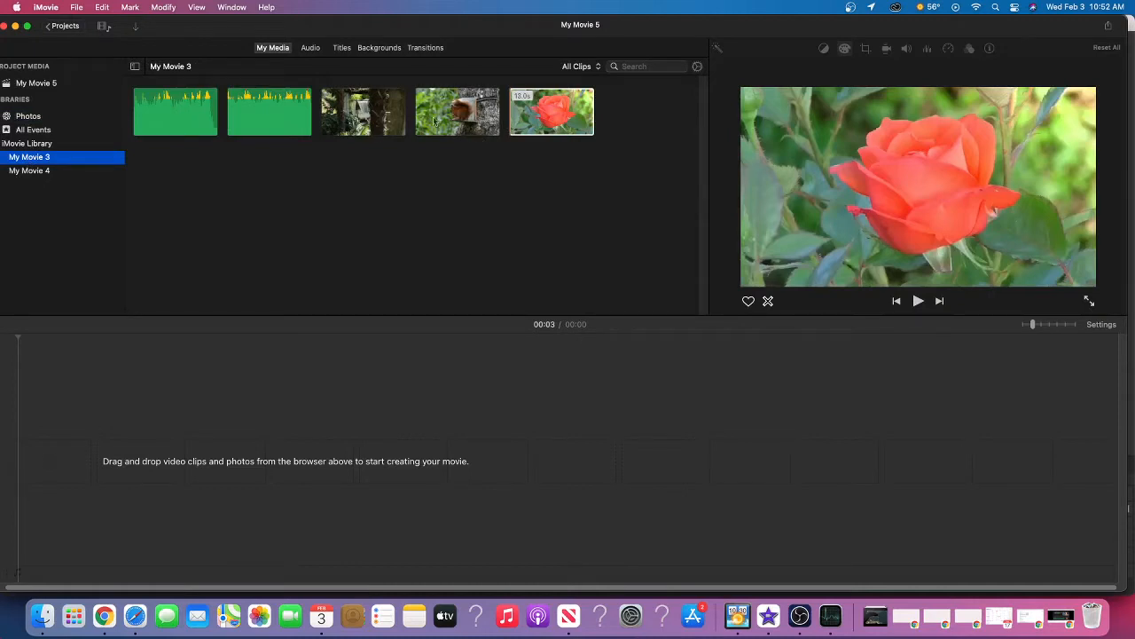
left_click(370, 136)
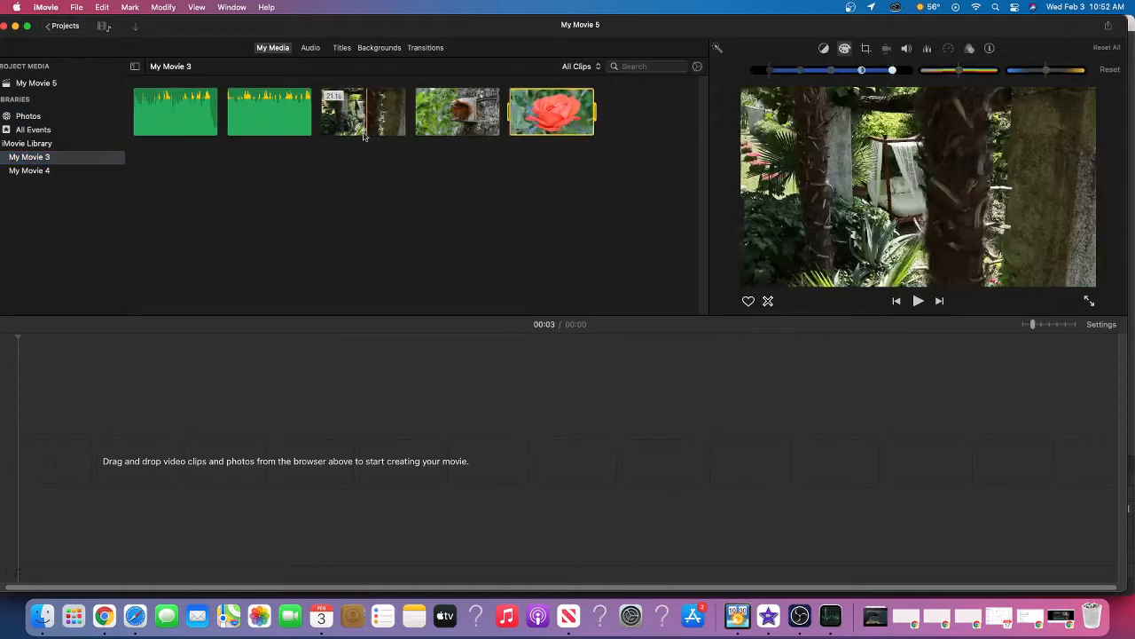
Browse the audio sources for the project: Music, Sound Effects and GarageBand
left_click(310, 47)
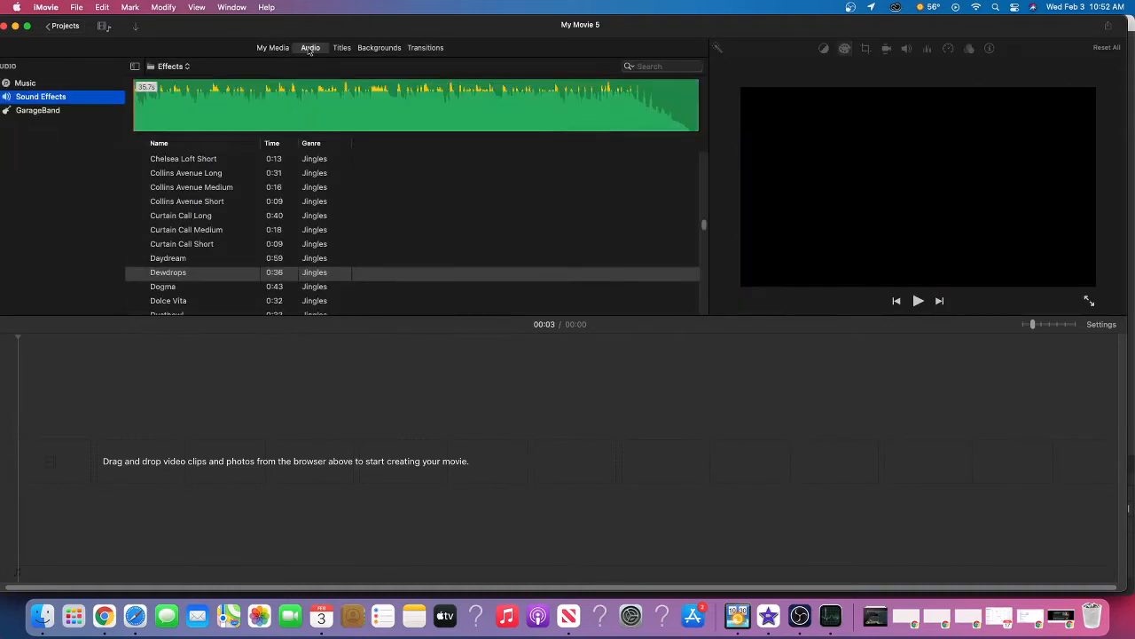
left_click(54, 87)
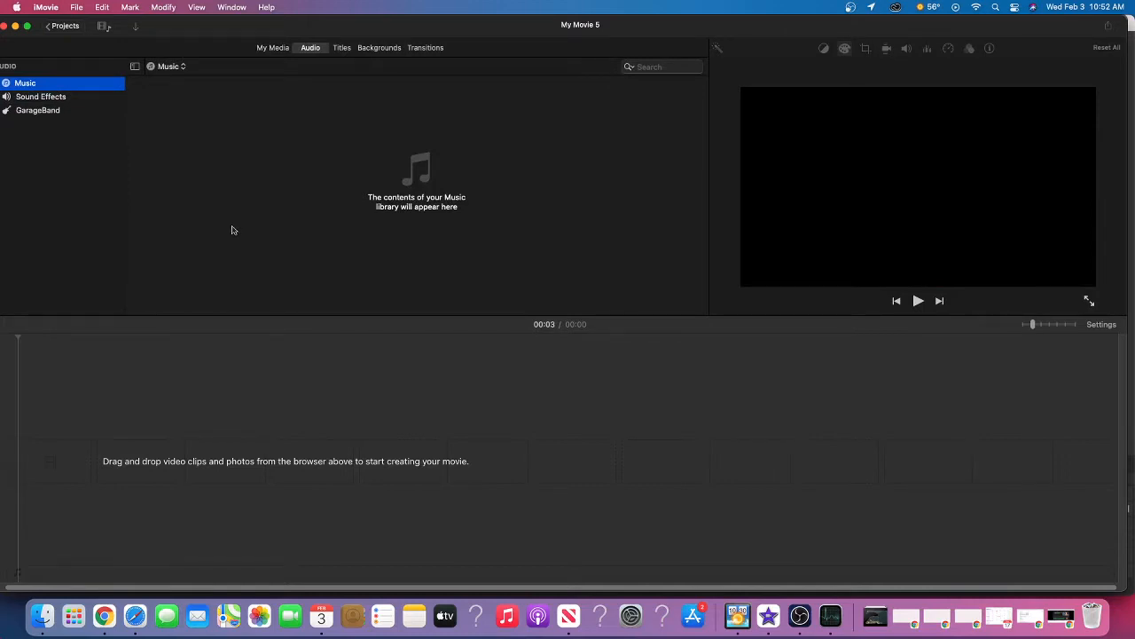
left_click(24, 99)
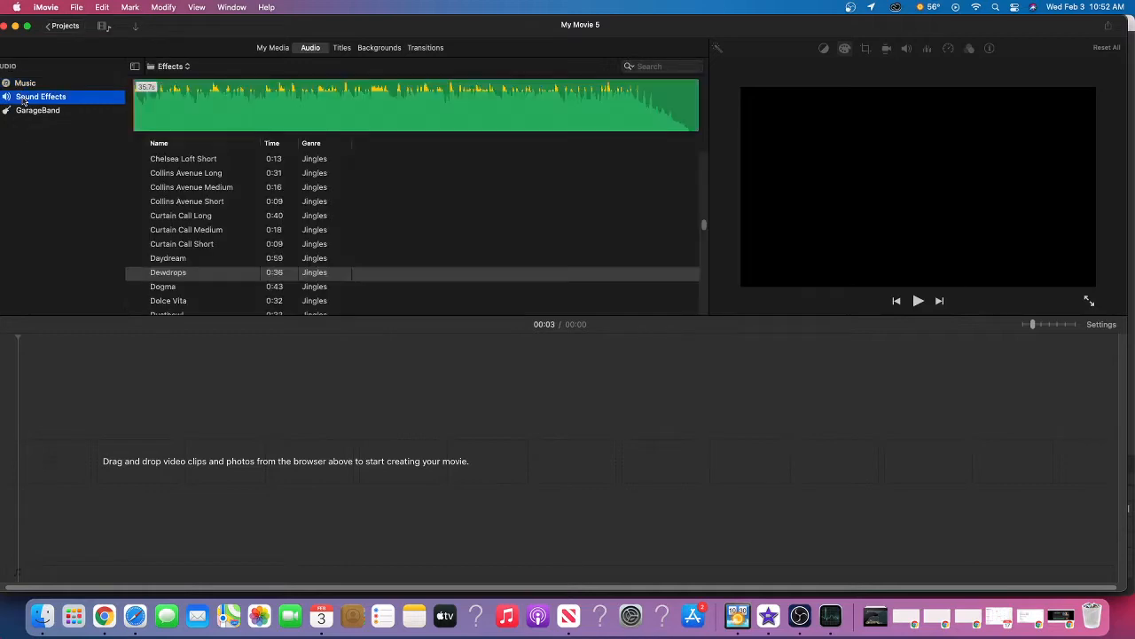
scroll(239, 232, "down", 5)
scroll(239, 231, "up", 3)
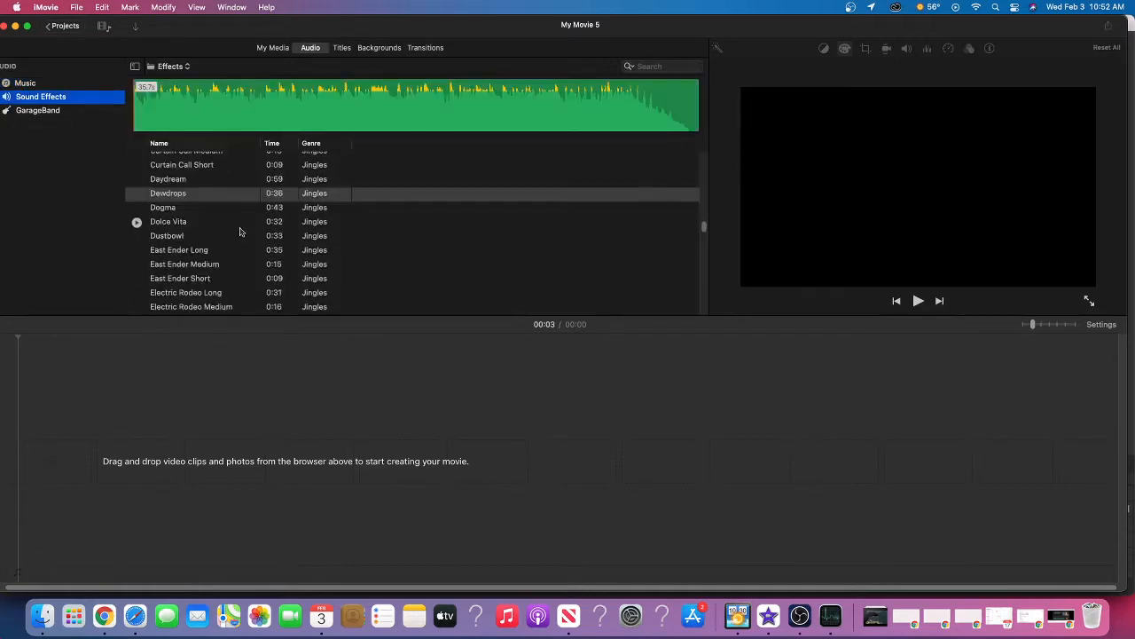
scroll(237, 234, "down", 1)
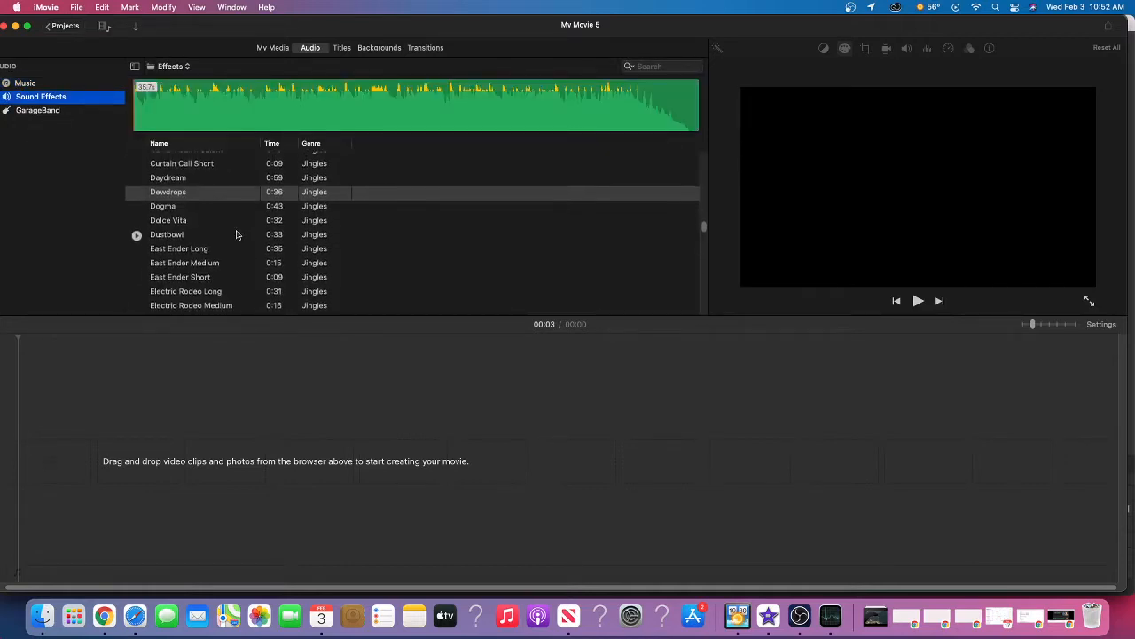
scroll(236, 234, "up", 2)
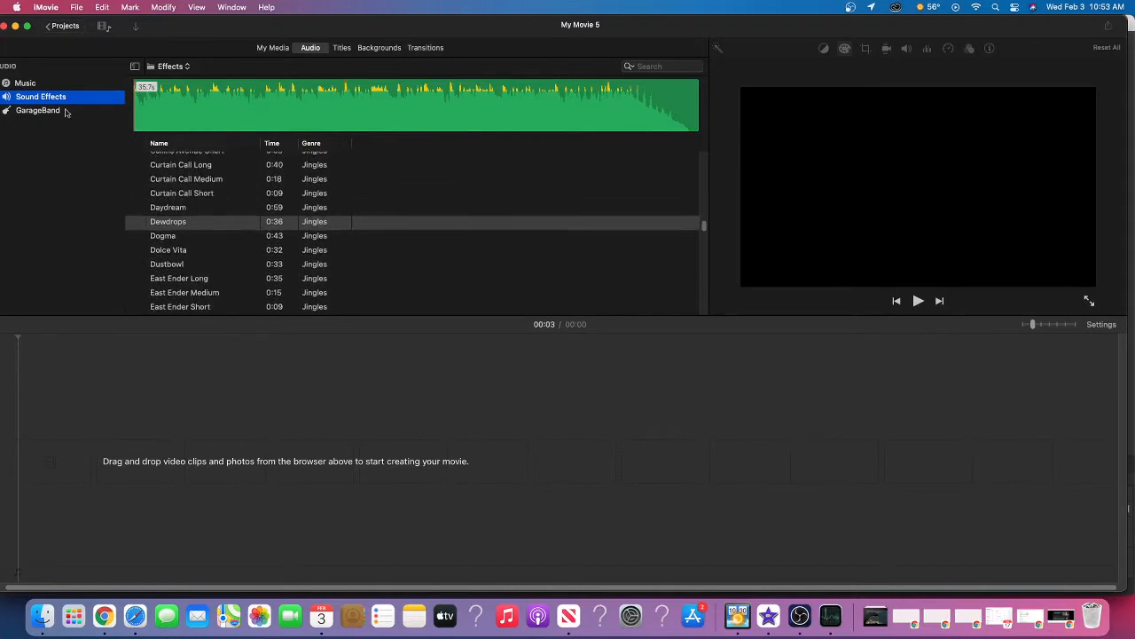
left_click(38, 110)
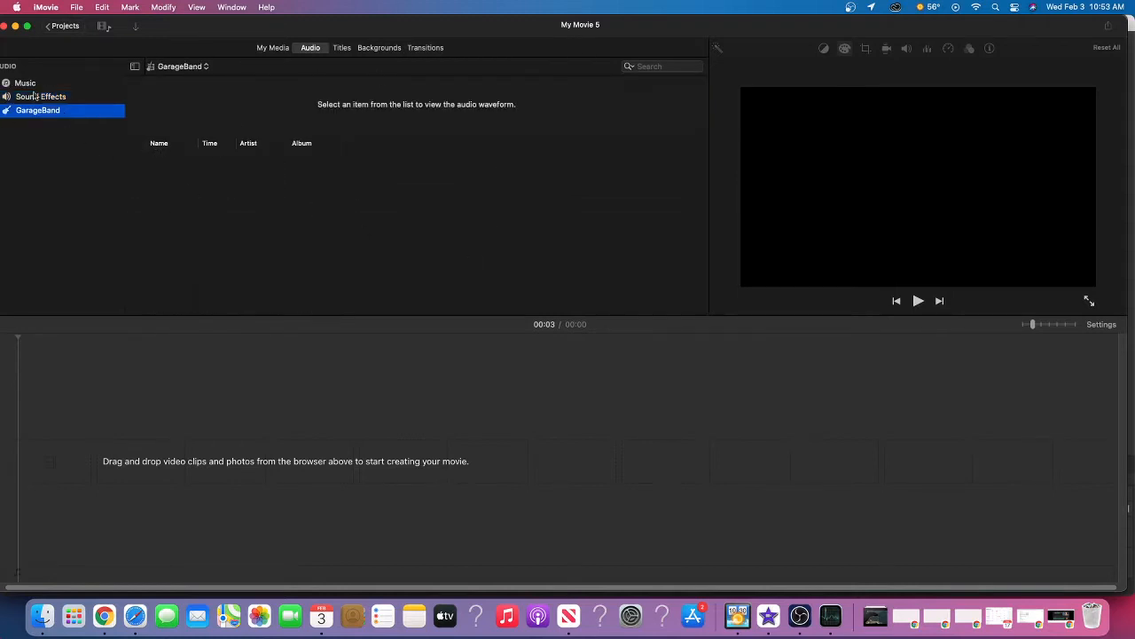
left_click(33, 96)
Look over the available title styles, the maps and backgrounds, and the transitions
left_click(340, 46)
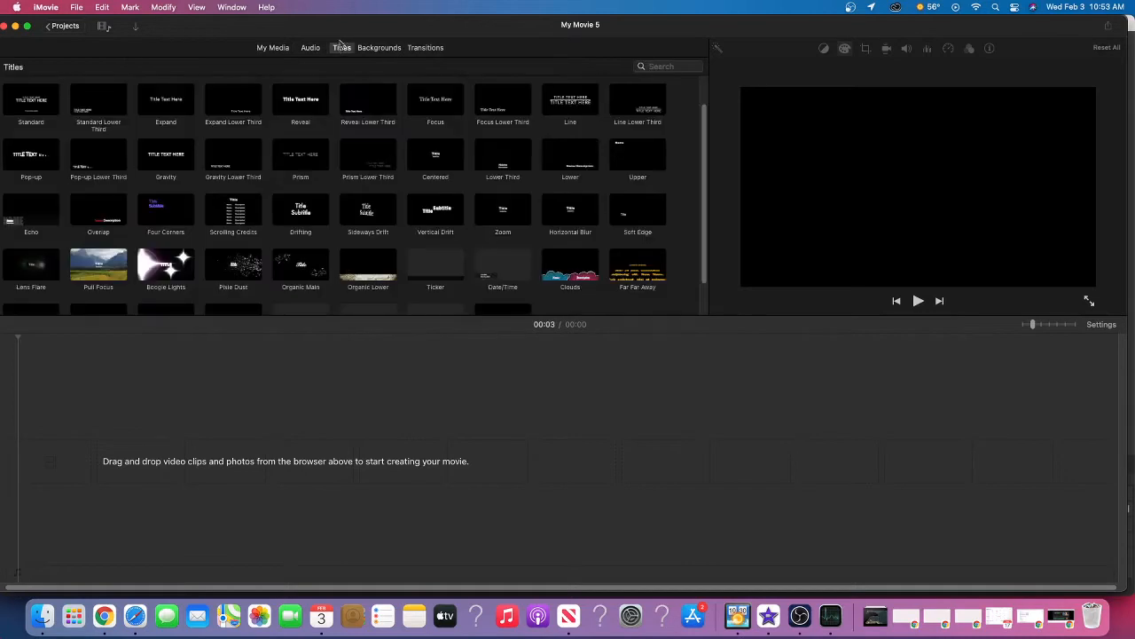
scroll(295, 215, "down", 1)
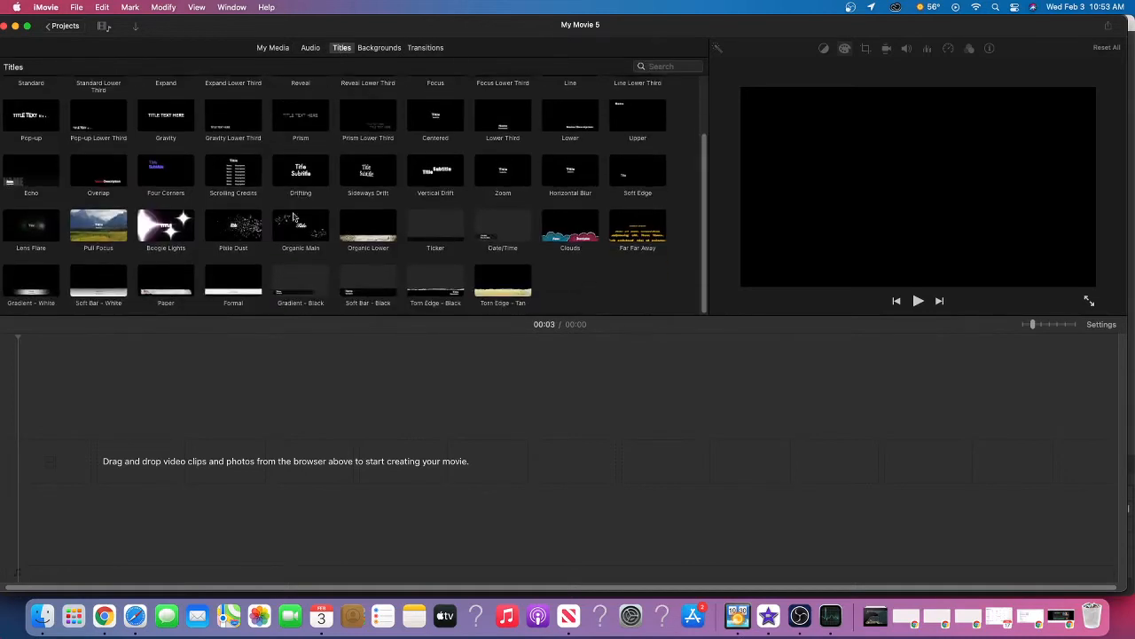
scroll(295, 216, "up", 3)
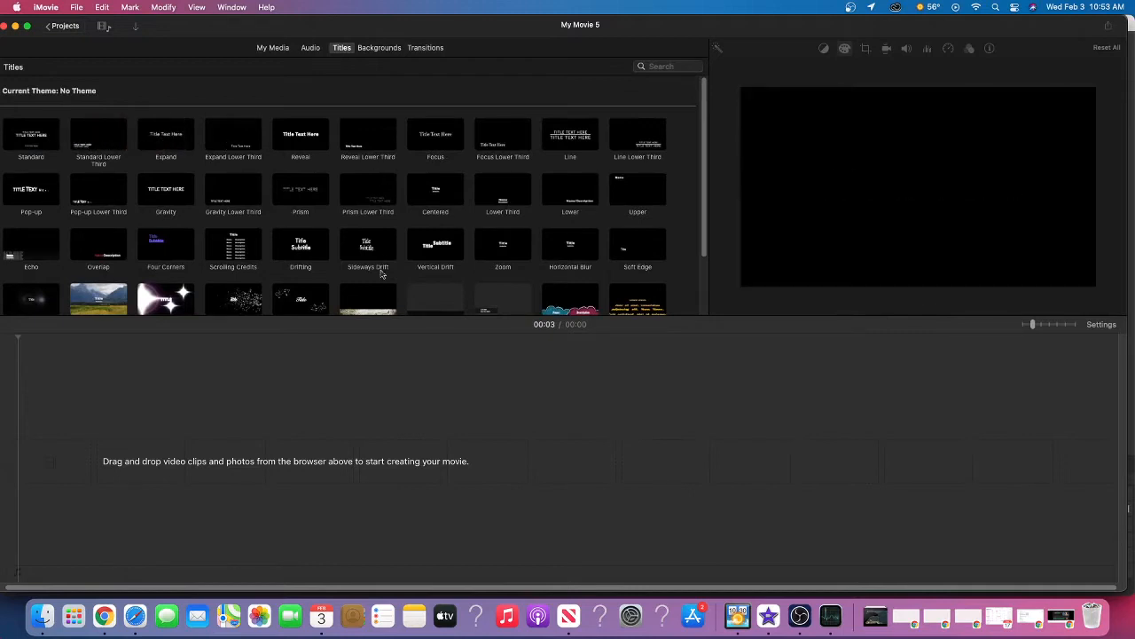
scroll(381, 284, "down", 1)
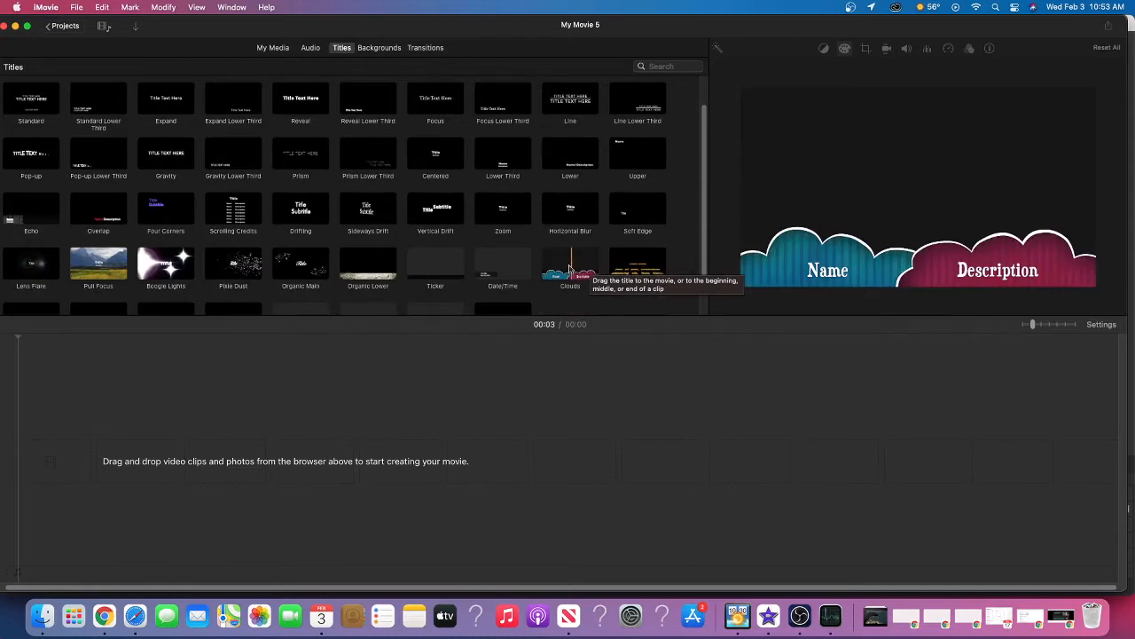
left_click(382, 50)
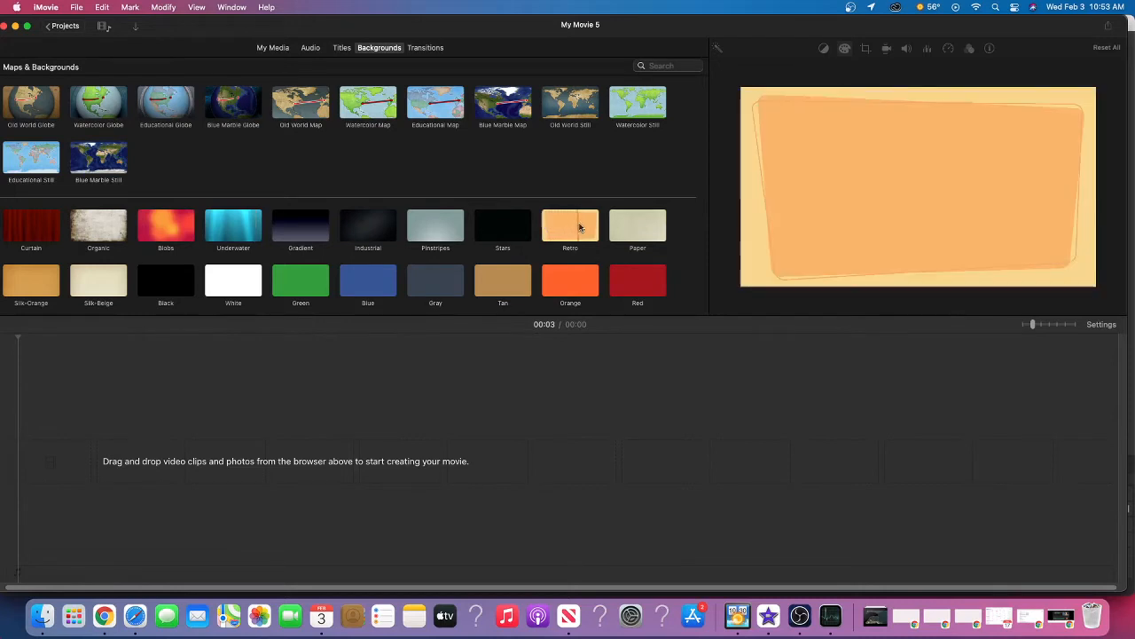
left_click(426, 48)
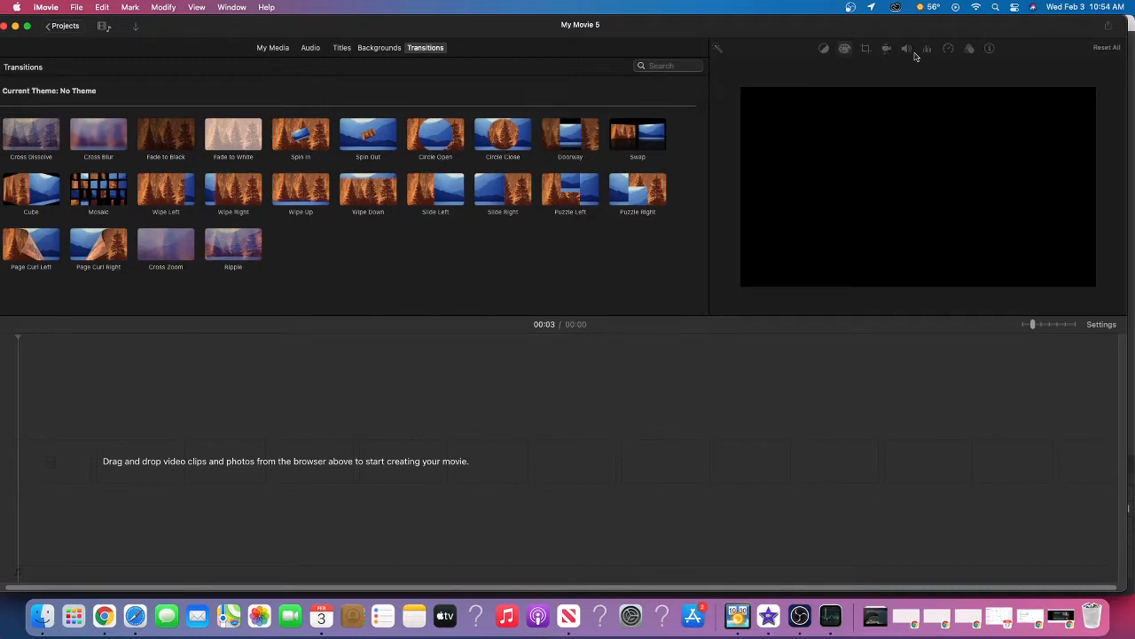
Add the garden clip from My Movie 3 to the timeline and shorten its end to about 9 seconds
left_click(271, 49)
left_click_drag(350, 122, 53, 461)
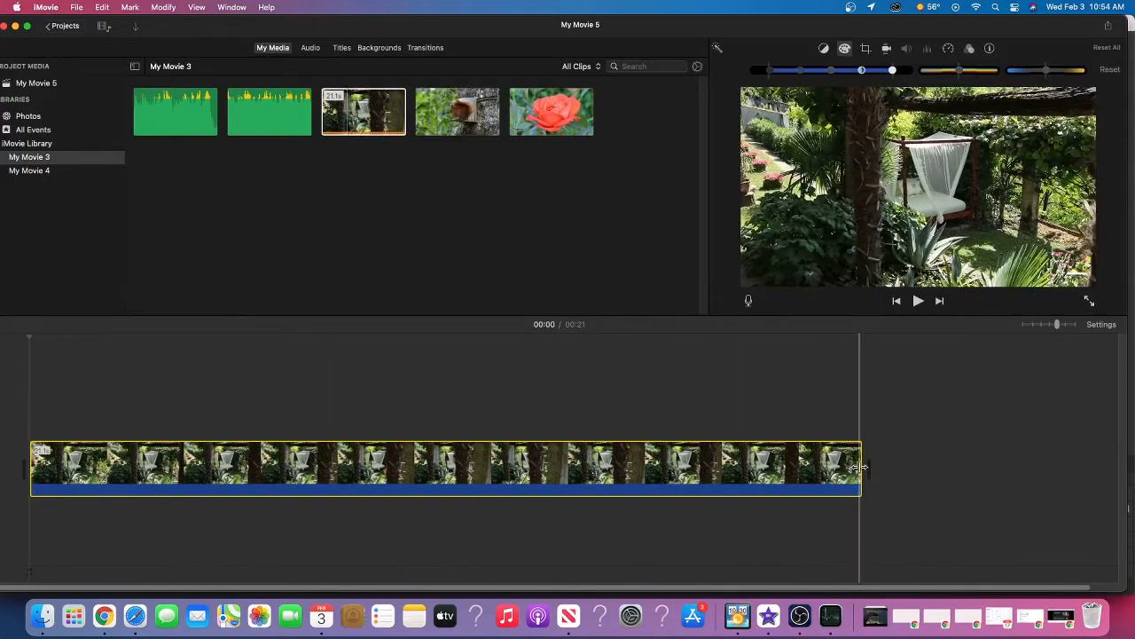
left_click_drag(860, 467, 404, 458)
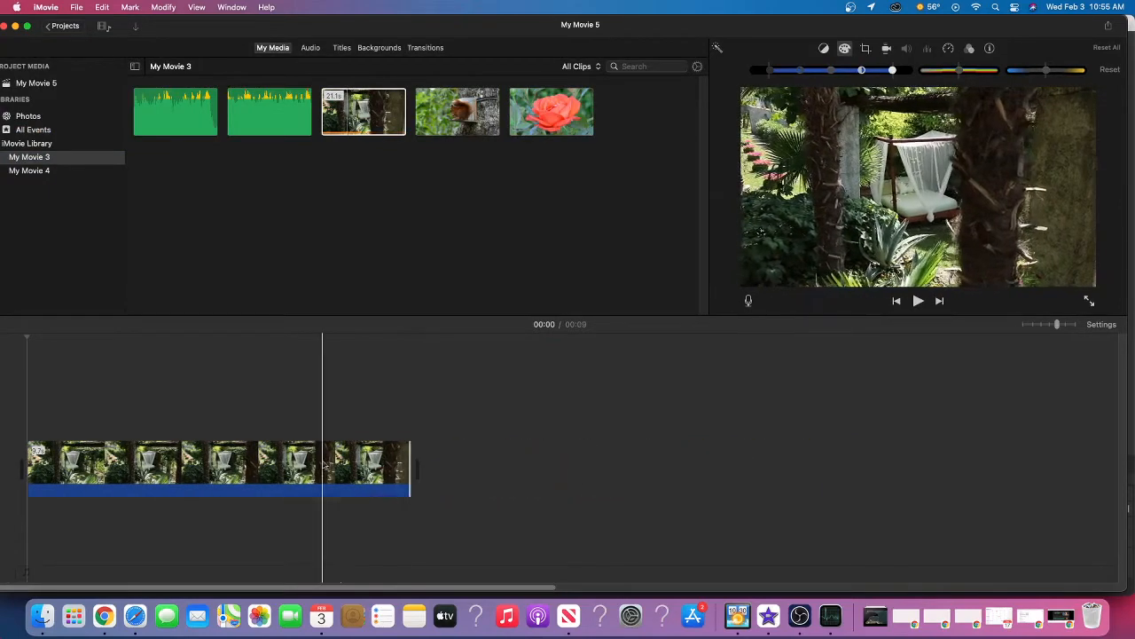
Split the garden clip in the timeline at about the 7-second mark
left_click(323, 467)
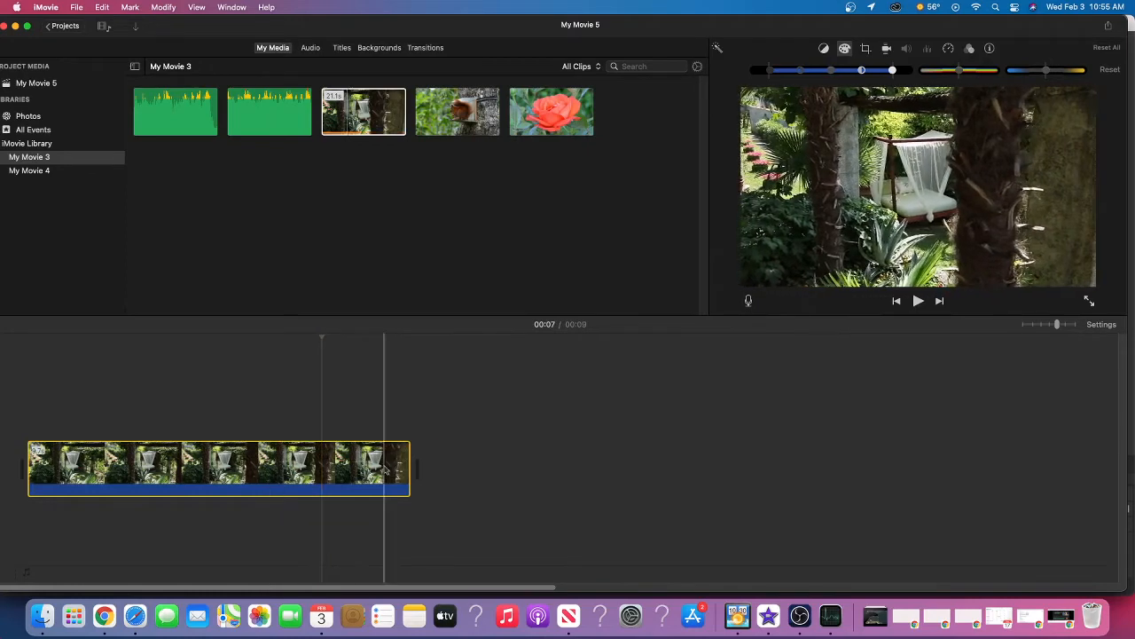
right_click(321, 474)
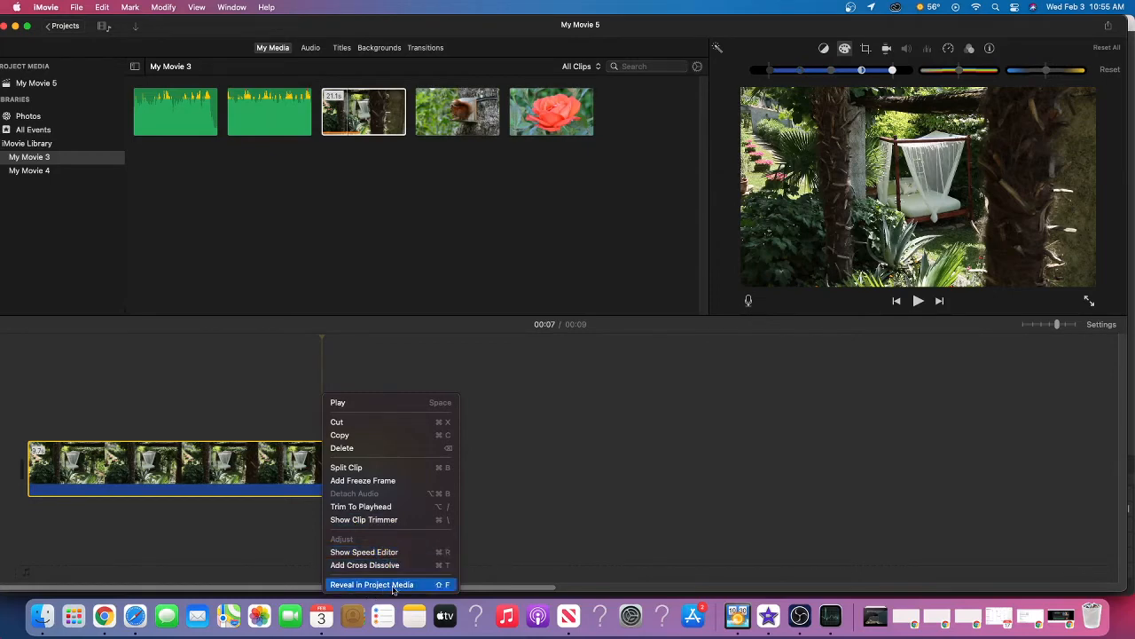
left_click(551, 400)
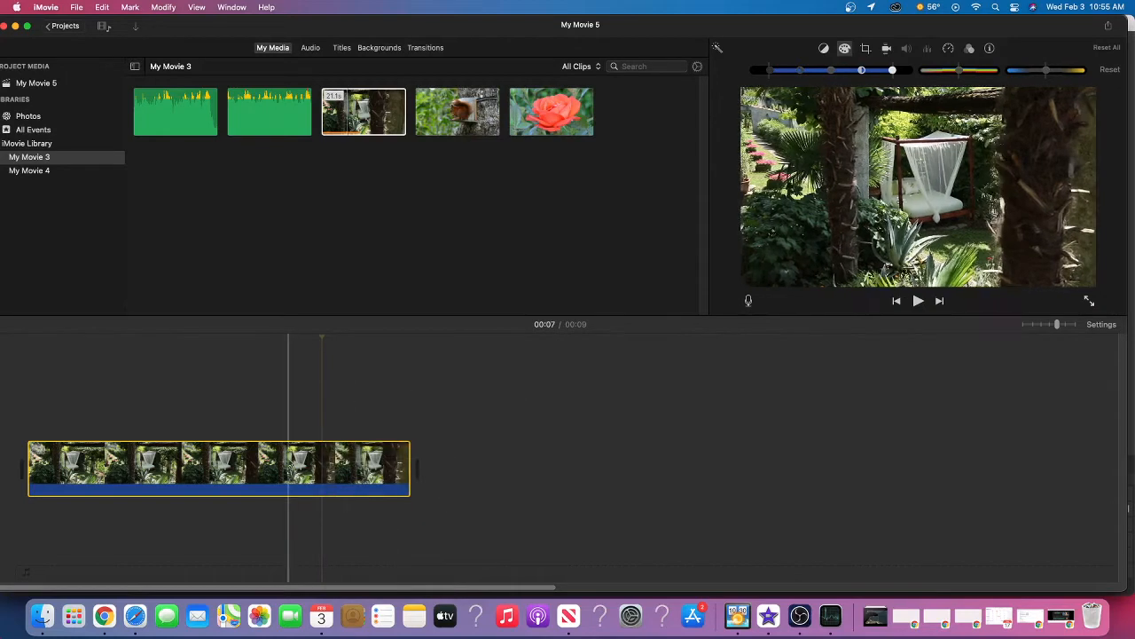
right_click(327, 466)
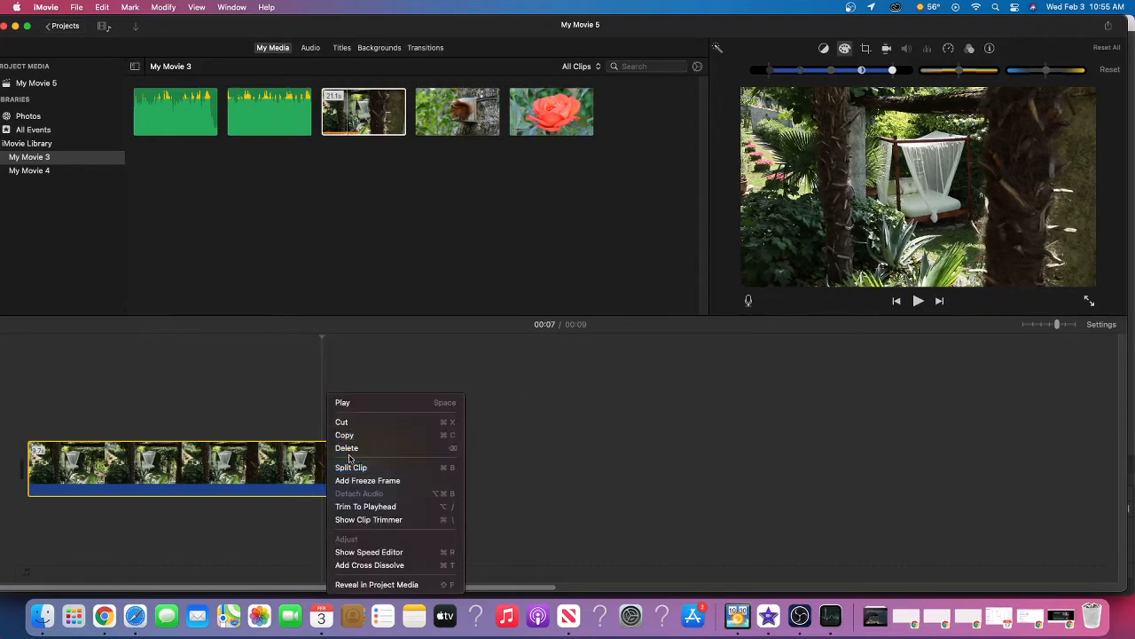
left_click(352, 470)
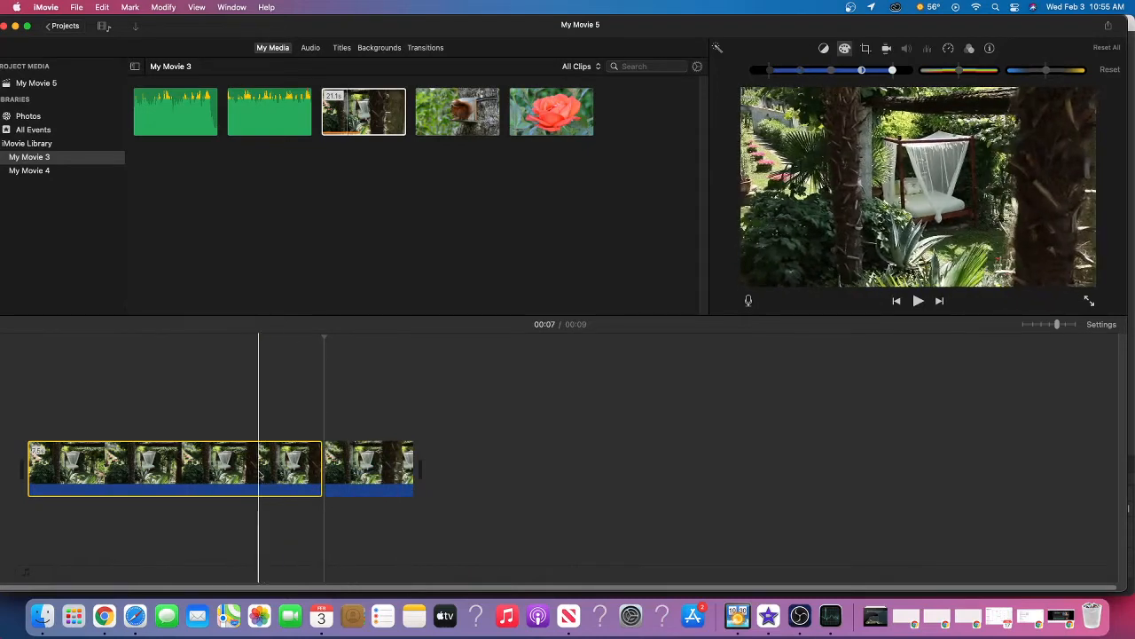
Delete the short piece after the split from the timeline
left_click(374, 462)
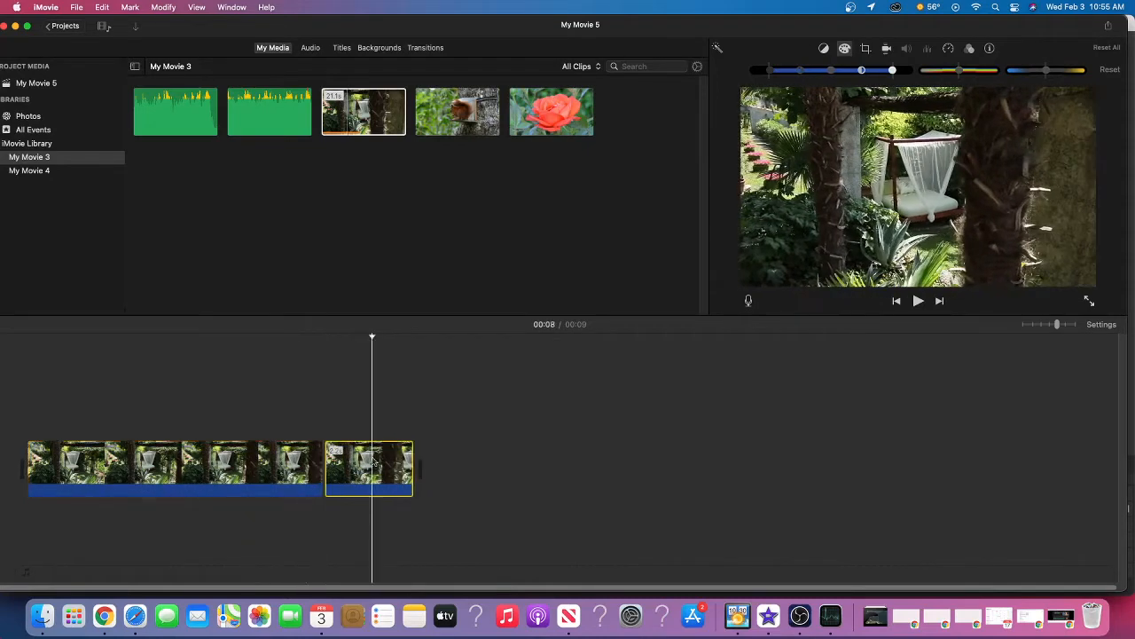
right_click(374, 462)
left_click(394, 447)
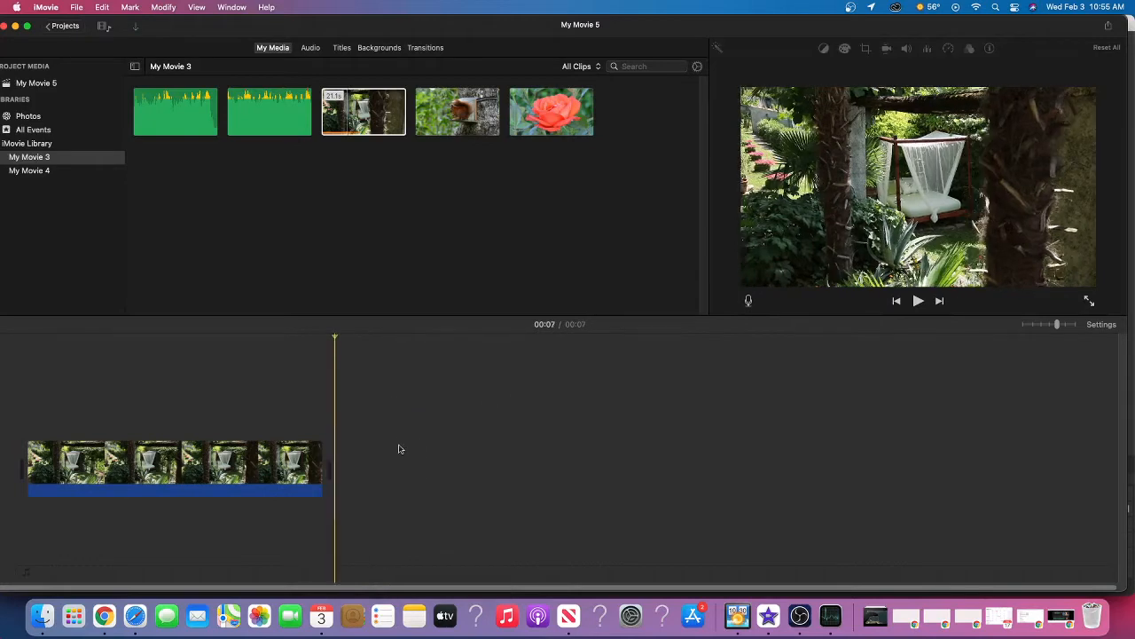
Automatically enhance the remaining garden clip and toggle its Auto color balance
left_click(235, 465)
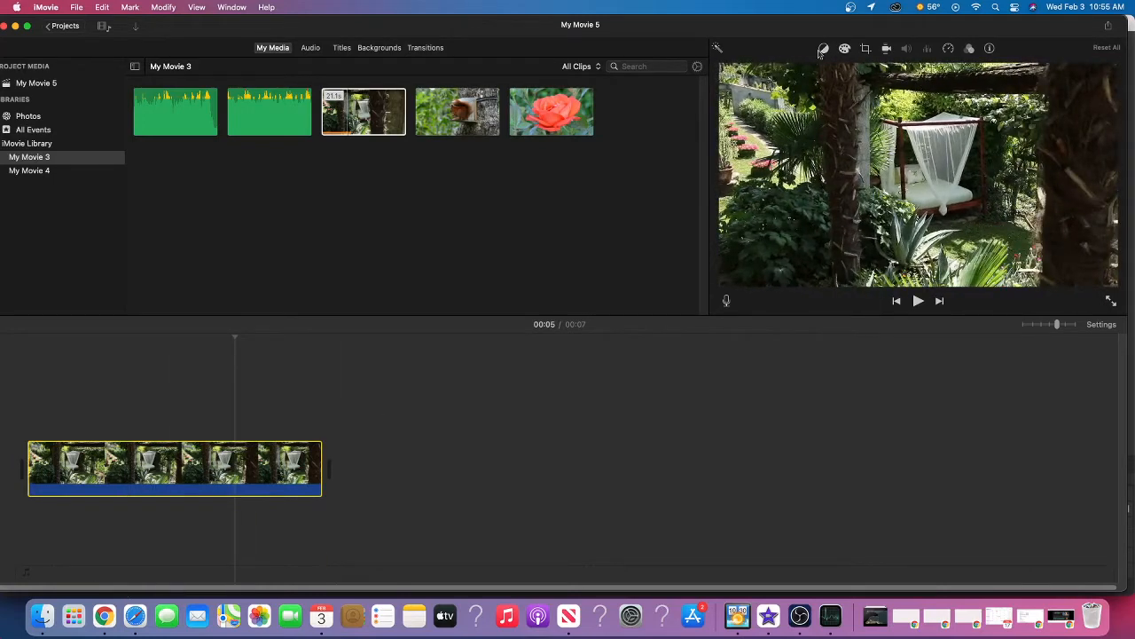
left_click(718, 49)
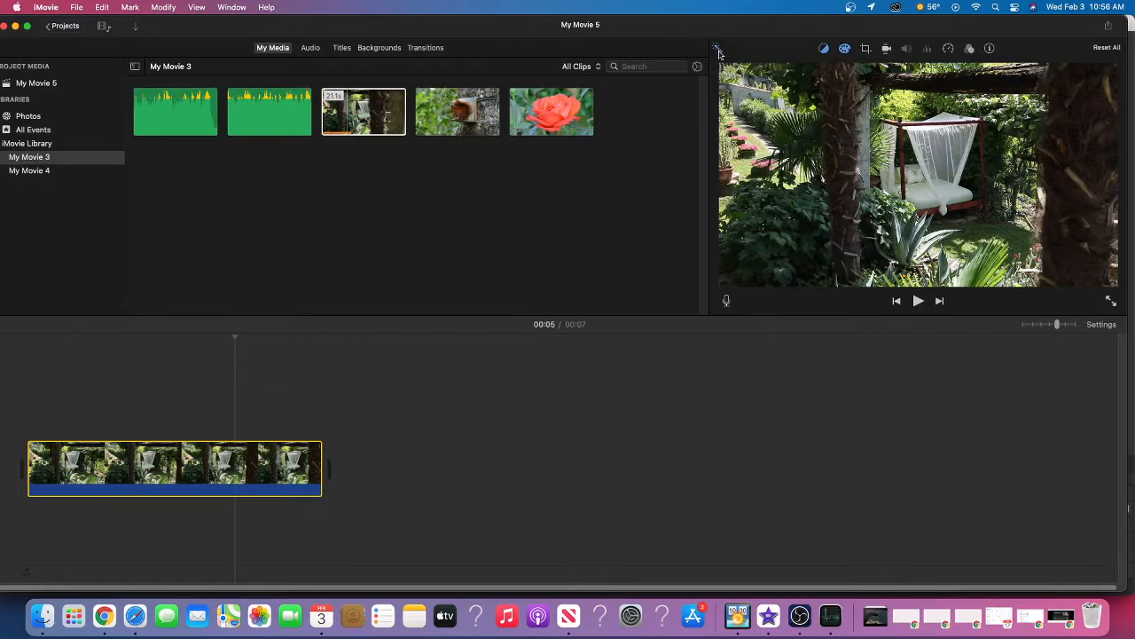
left_click(824, 49)
left_click(826, 70)
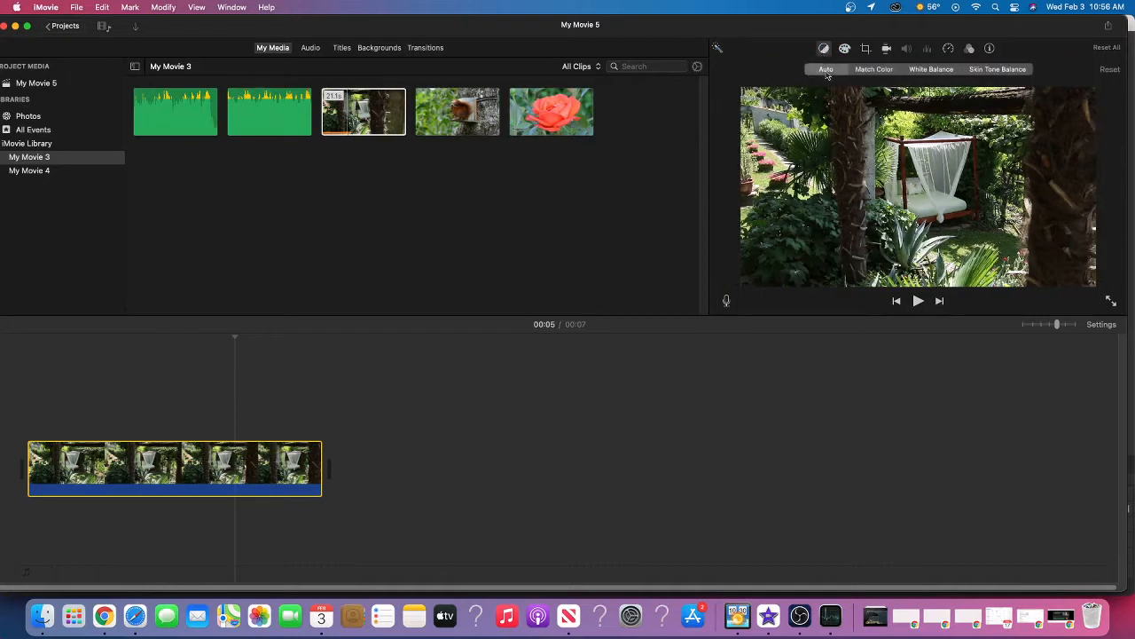
left_click(826, 71)
Try a White Balance correction sampled from the white canopy curtain and discard it
left_click(925, 73)
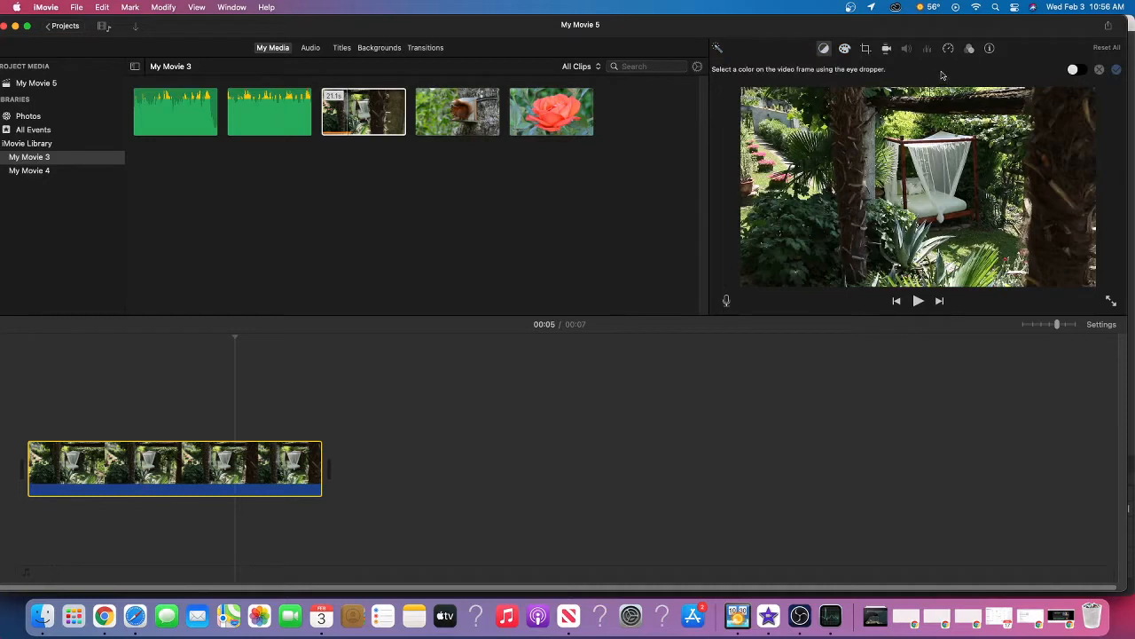
left_click(947, 163)
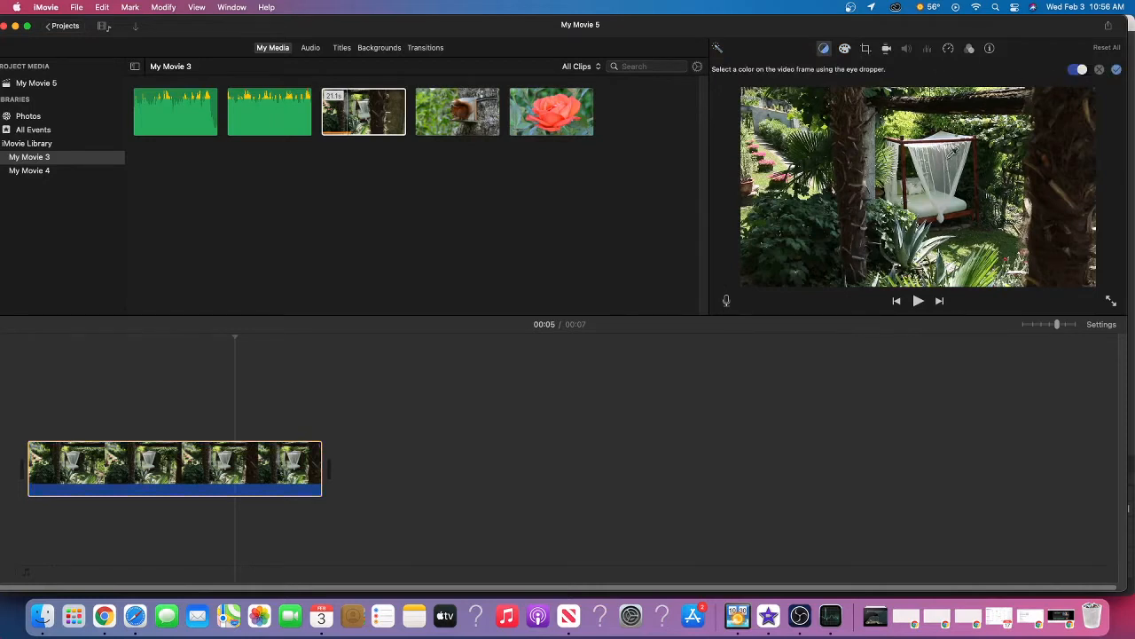
left_click(1098, 69)
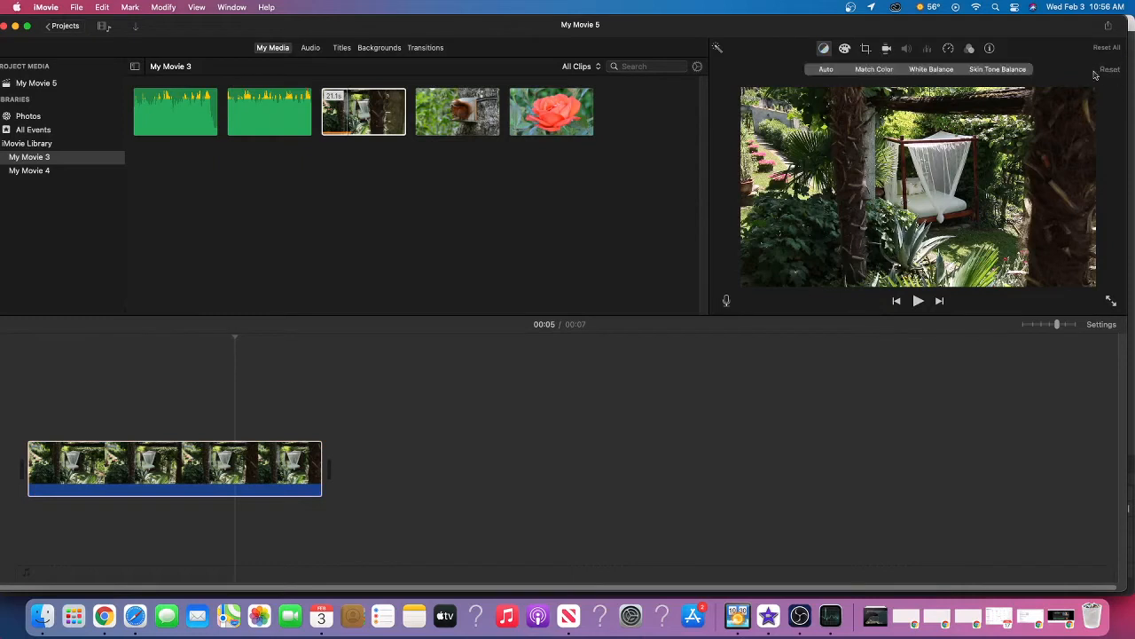
Apply Skin Tone Balance to the garden clip, finally sampling the color from the upper part of the canopy
left_click(983, 71)
left_click(930, 202)
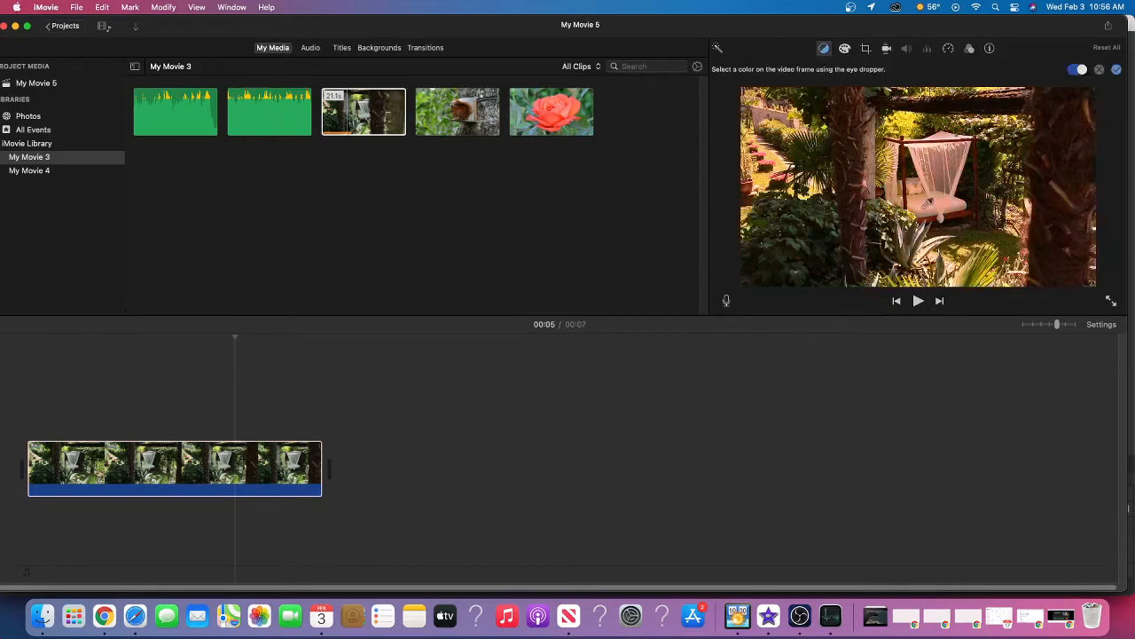
left_click(942, 142)
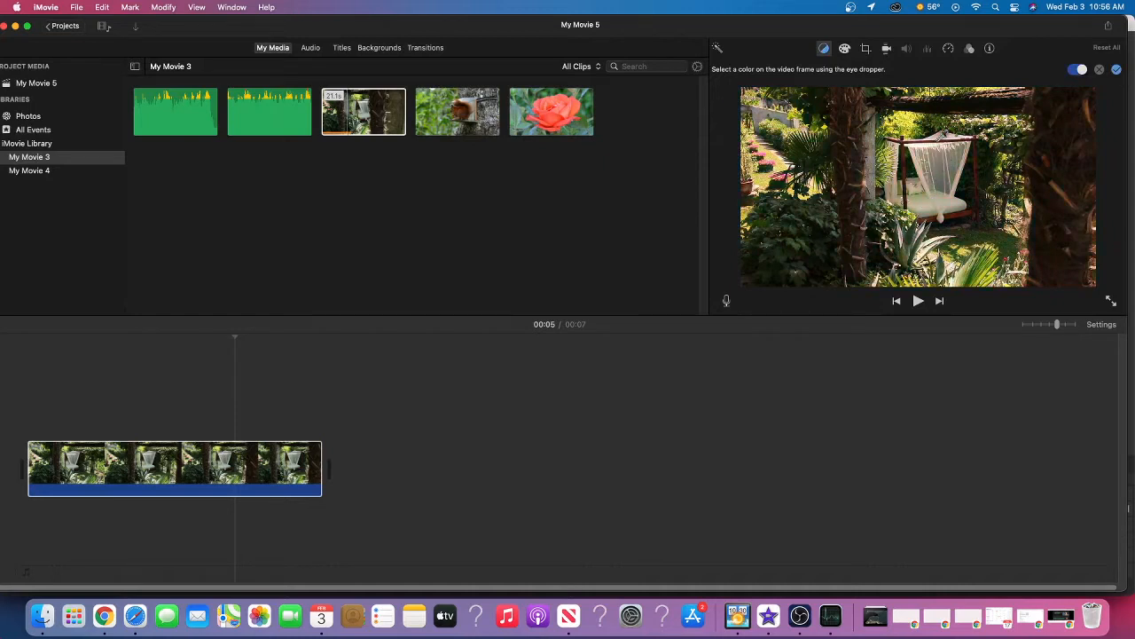
left_click(1116, 69)
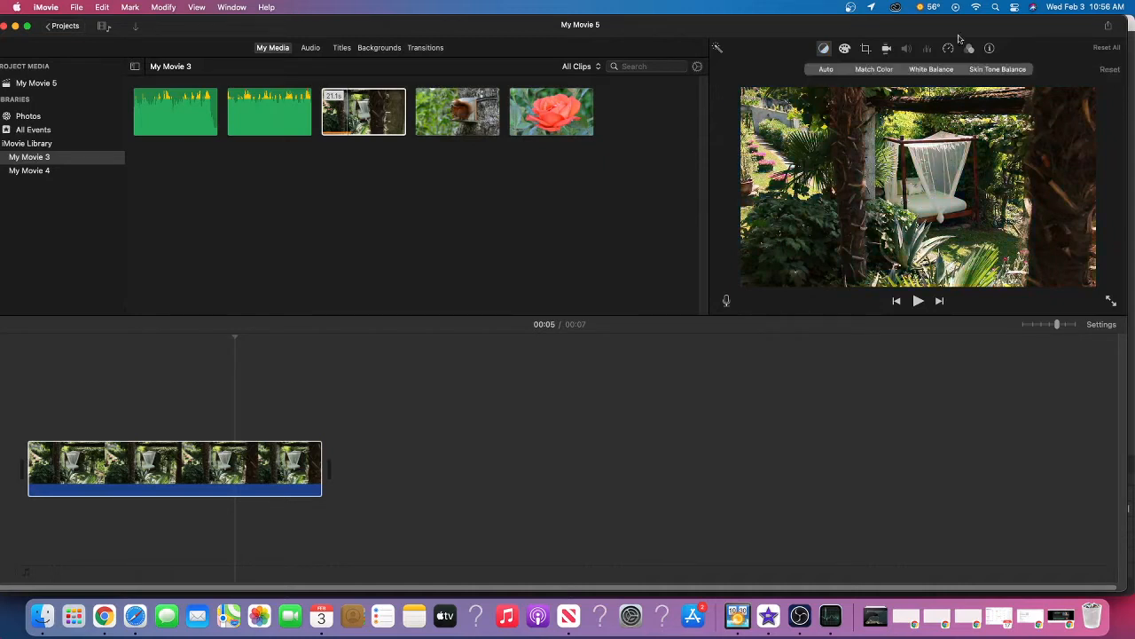
Try brightness, saturation and color temperature changes in the garden clip's color correction and reset them
left_click(845, 49)
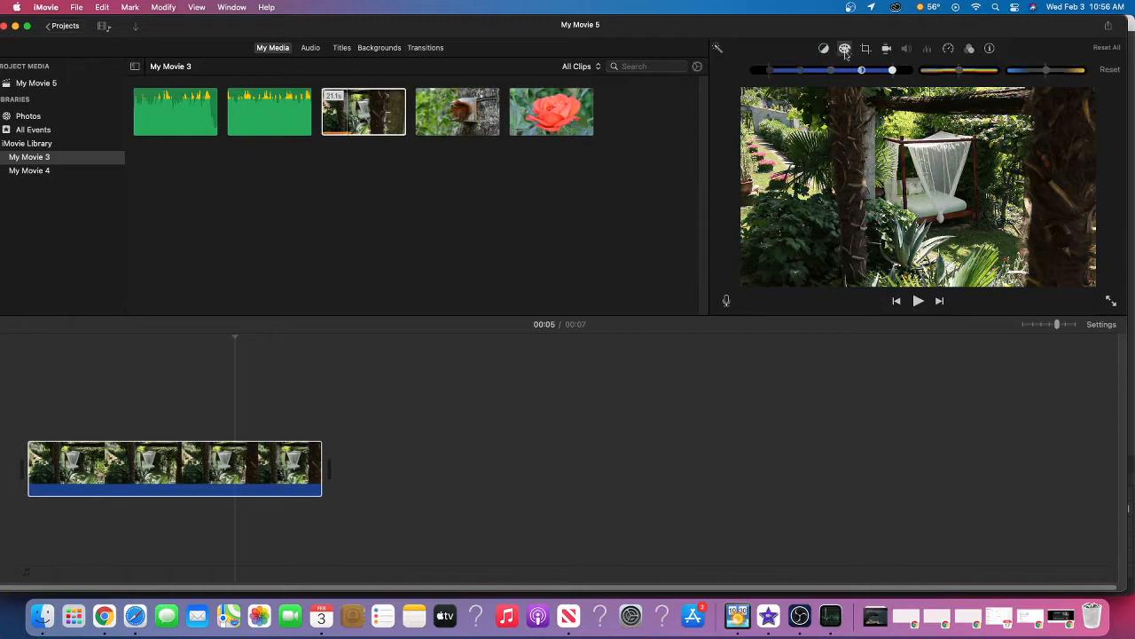
left_click_drag(891, 73, 773, 75)
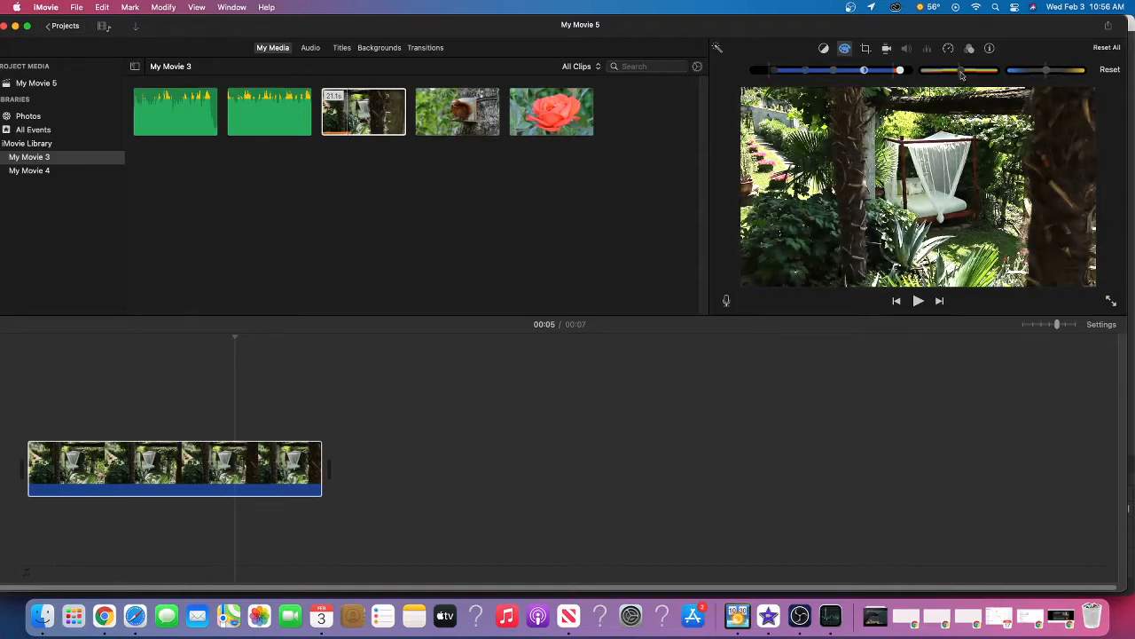
mouse_move(961, 76)
left_mouse_down()
mouse_move(988, 75)
mouse_move(938, 77)
mouse_move(981, 76)
left_mouse_up()
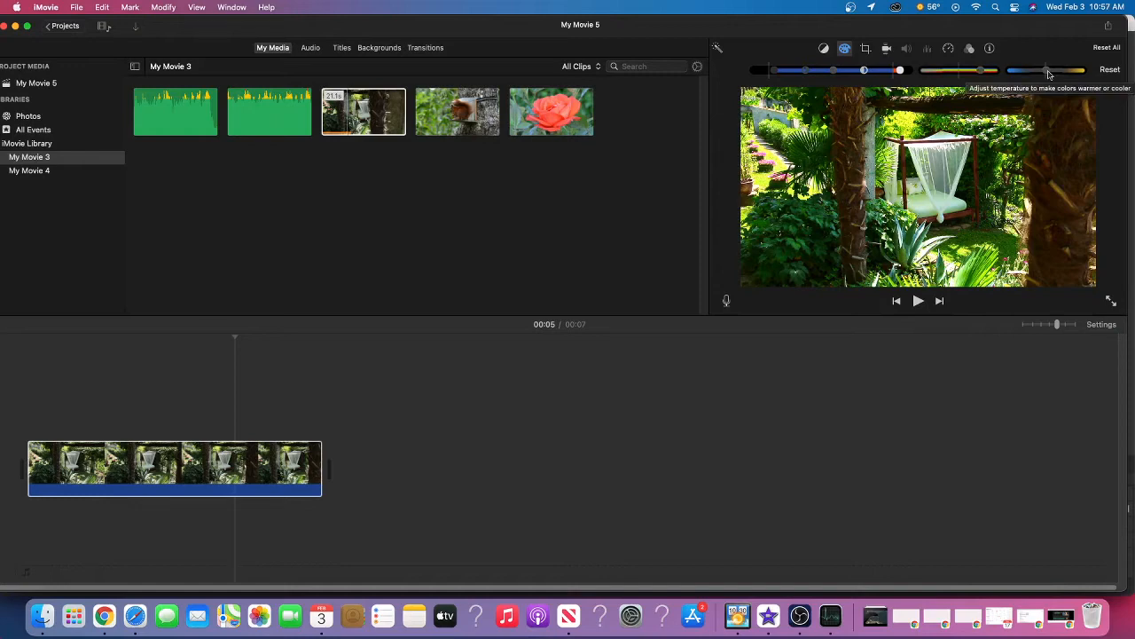
left_click_drag(1049, 75, 1021, 75)
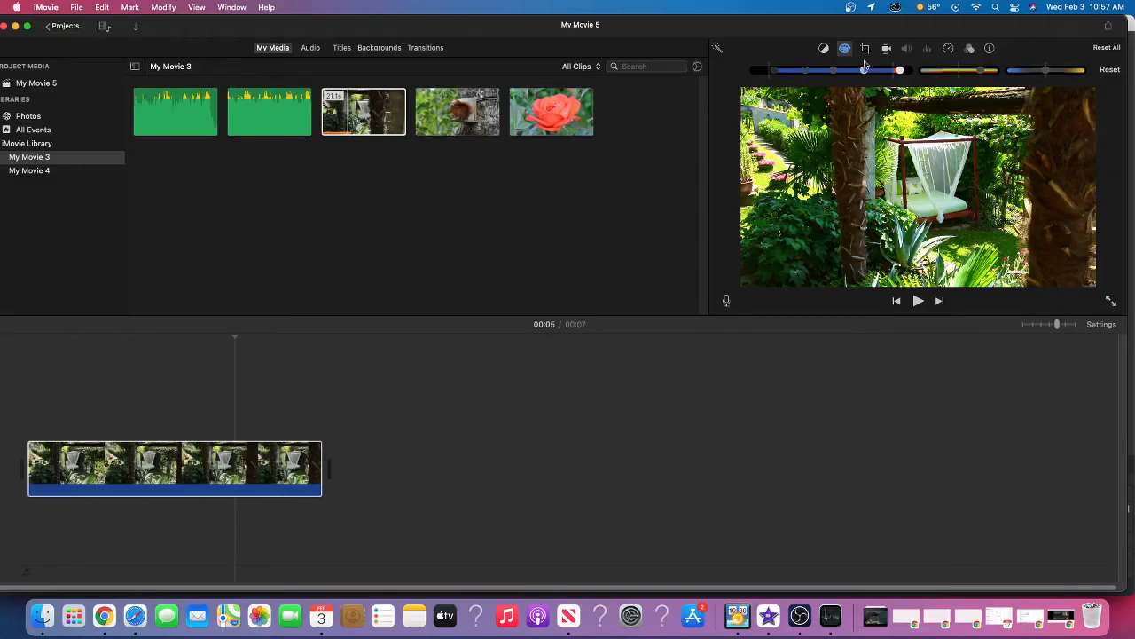
left_click(1117, 71)
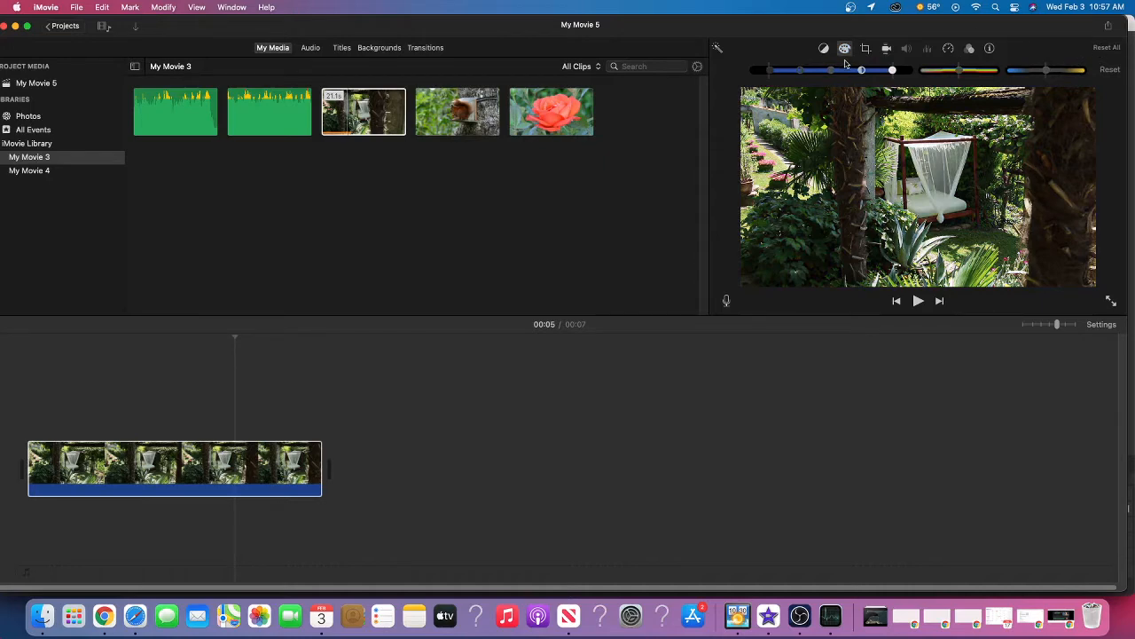
Brighten the garden clip's highlights slightly, raise its saturation and warm its color temperature a little
left_click_drag(891, 70, 975, 75)
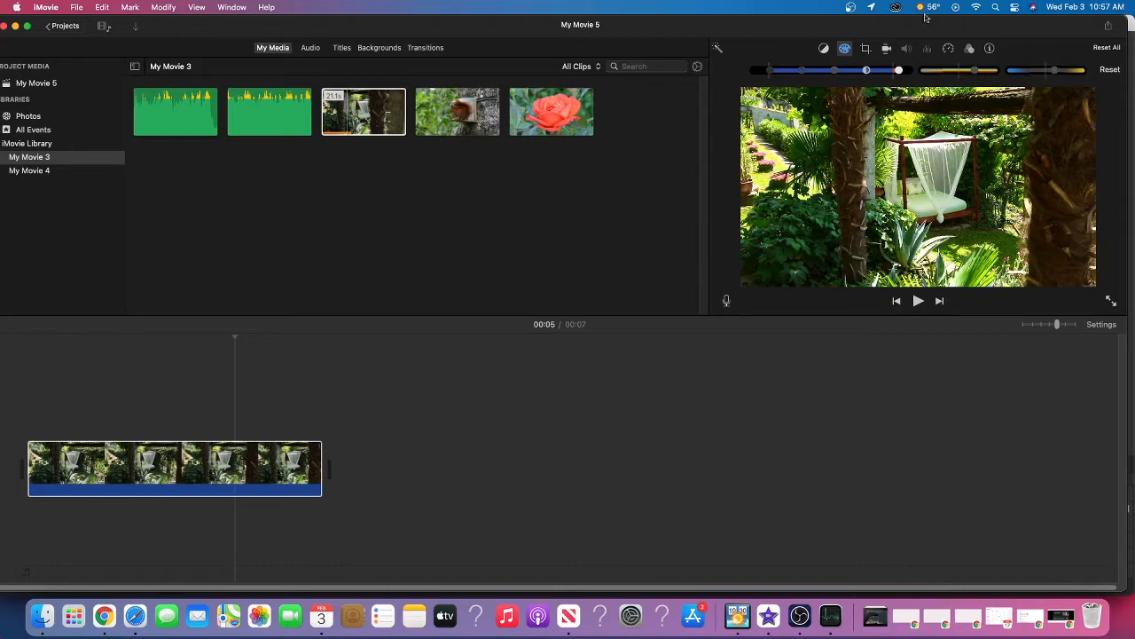
Try the Crop to Fill and Ken Burns styles on the garden clip, shrinking the Ken Burns end frame, and return to Fit
left_click(867, 49)
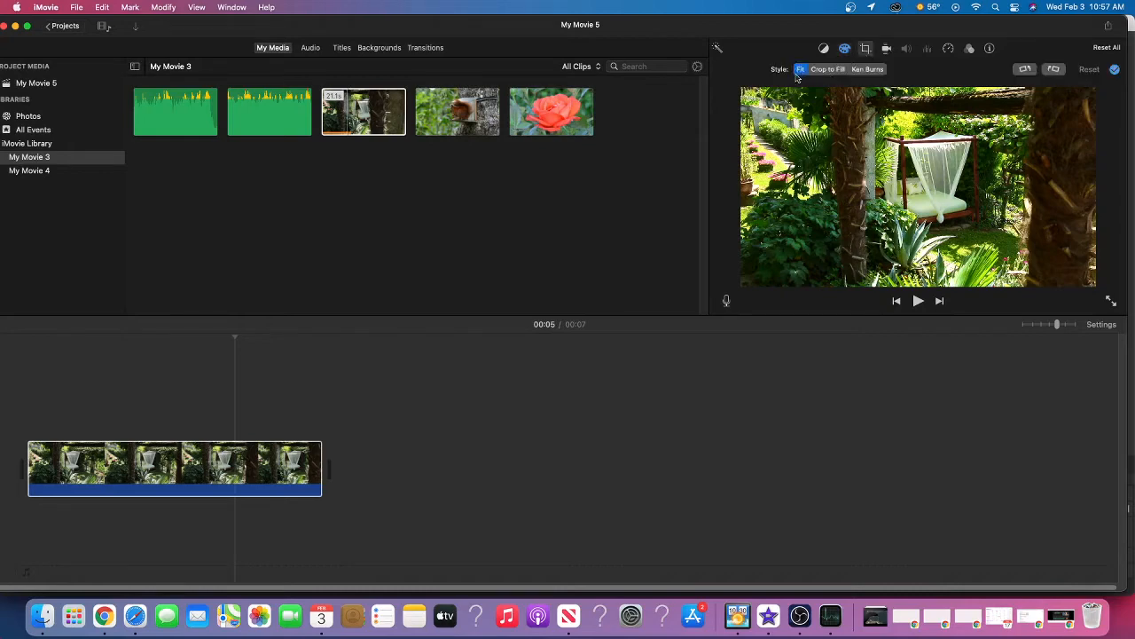
left_click(829, 69)
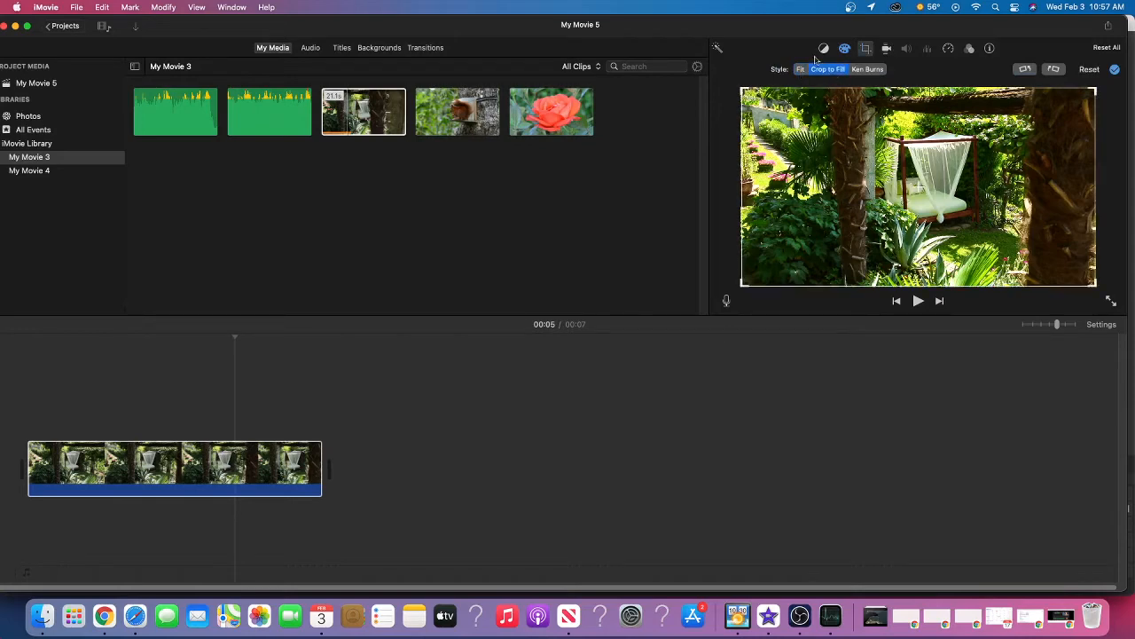
left_click(880, 70)
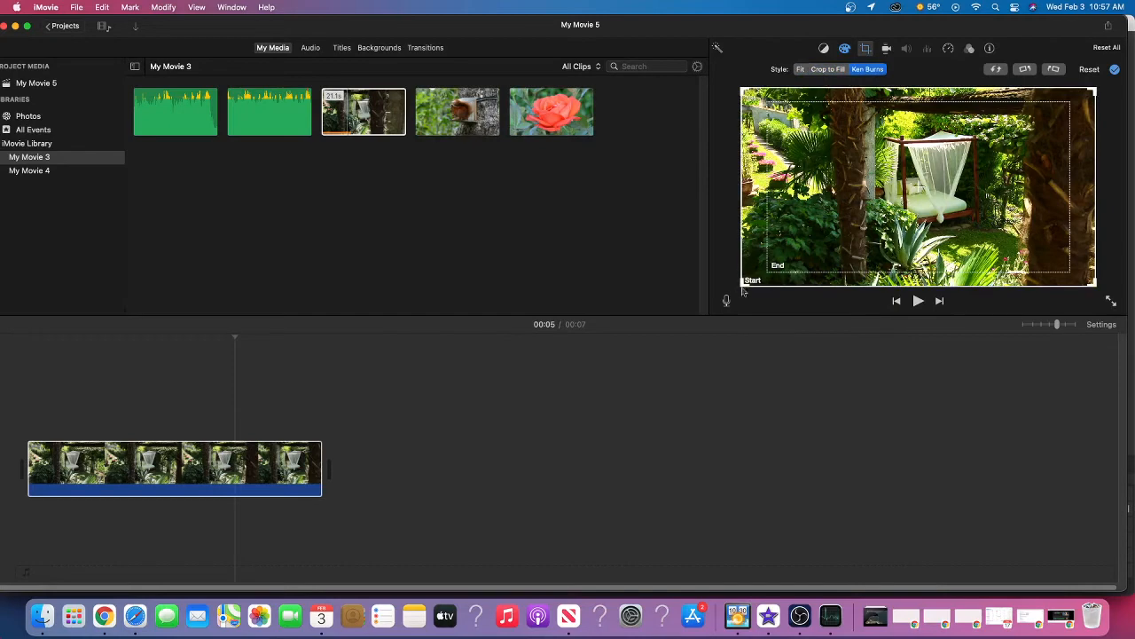
left_click_drag(769, 269, 784, 258)
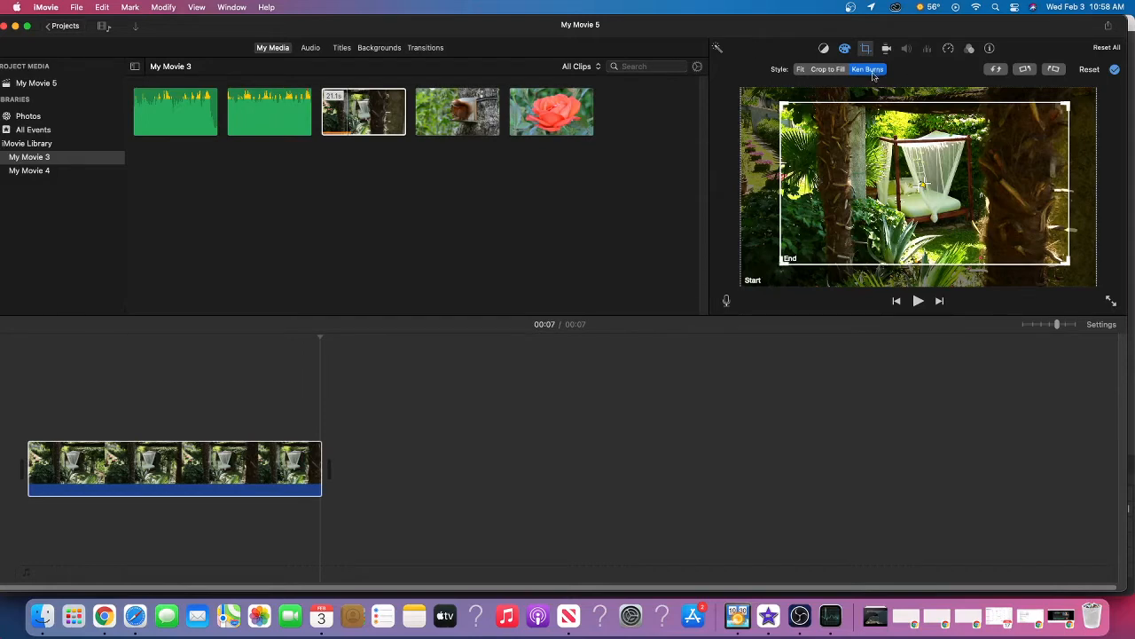
left_click(801, 70)
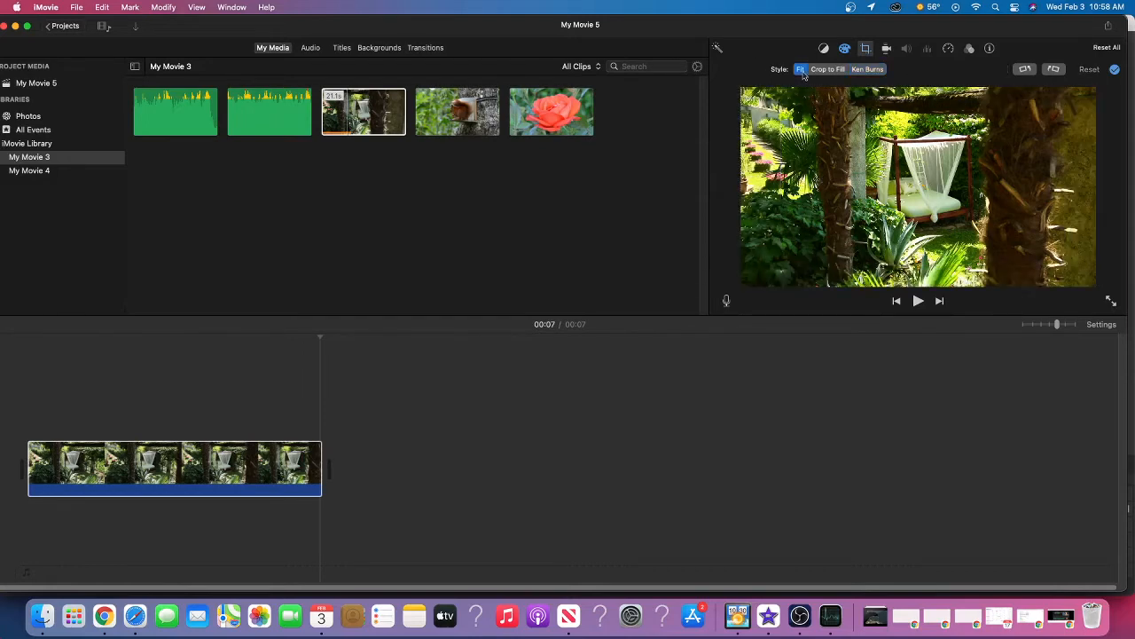
Rotate the garden clip counterclockwise through a full turn in four quarter turns
left_click(1027, 70)
left_click(1027, 71)
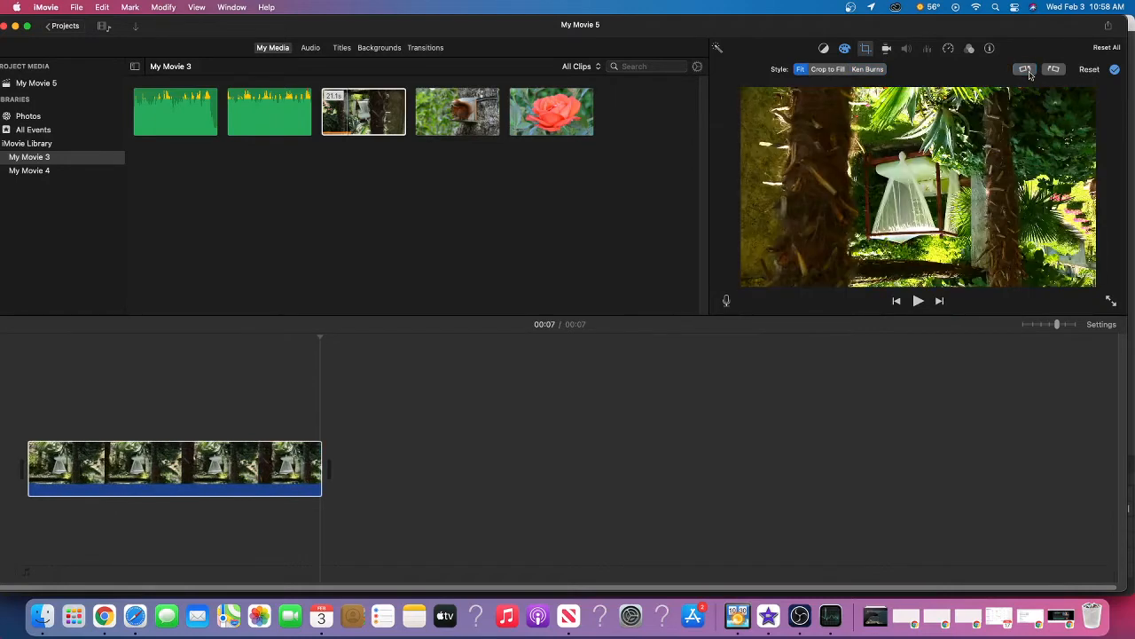
left_click(1027, 70)
left_click(1026, 70)
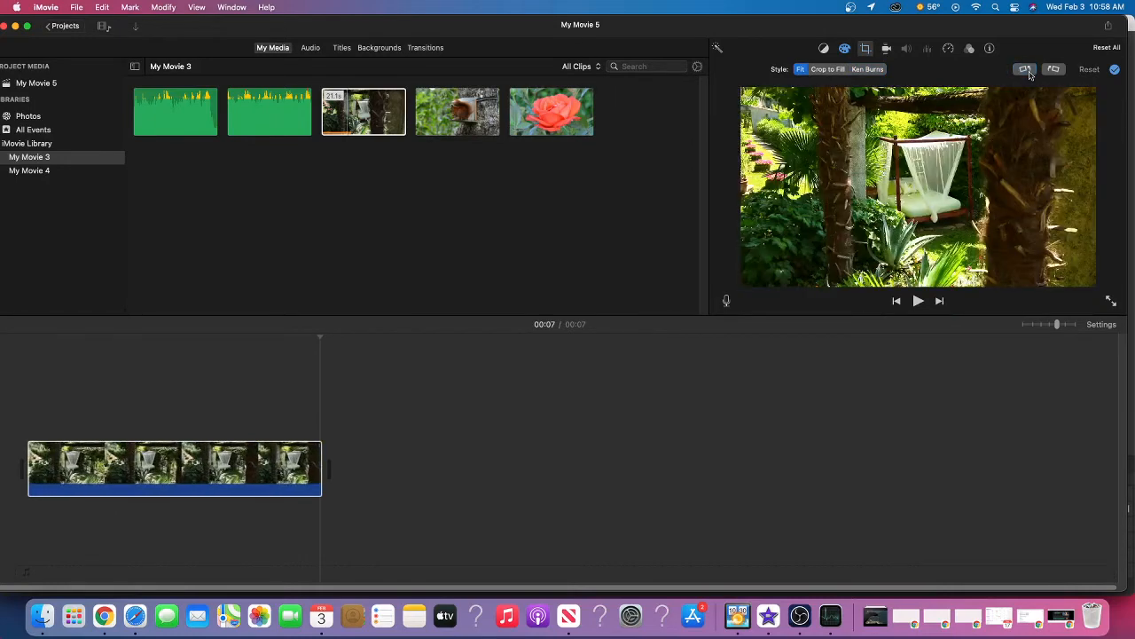
View the stabilization settings, try the Slow and Fast speeds on the garden clip, and reset its speed
left_click(886, 48)
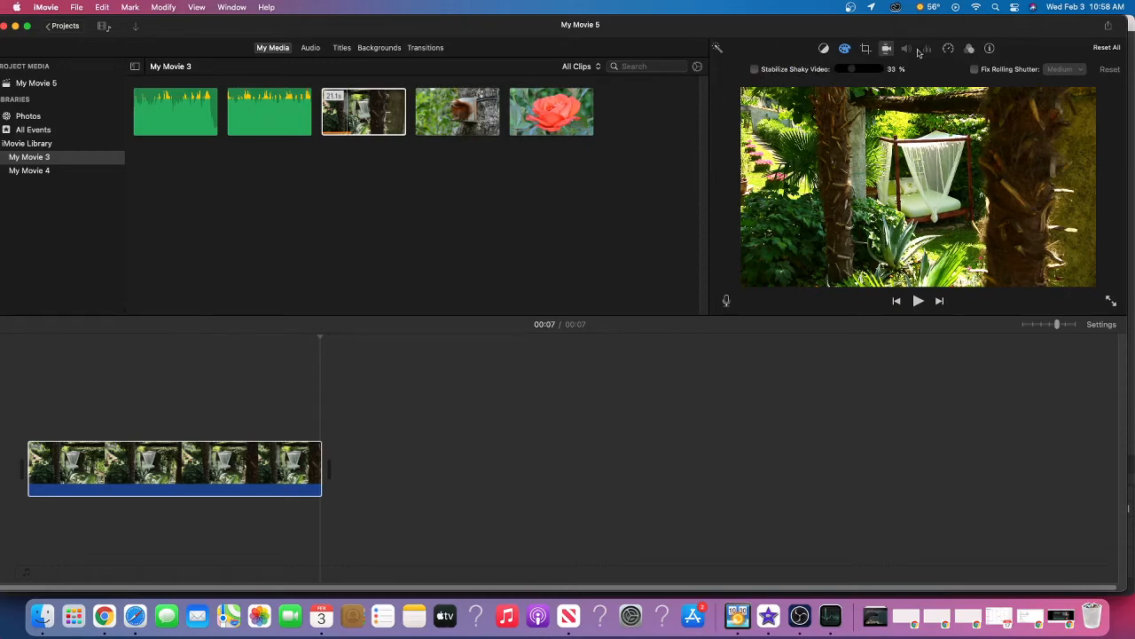
left_click(950, 52)
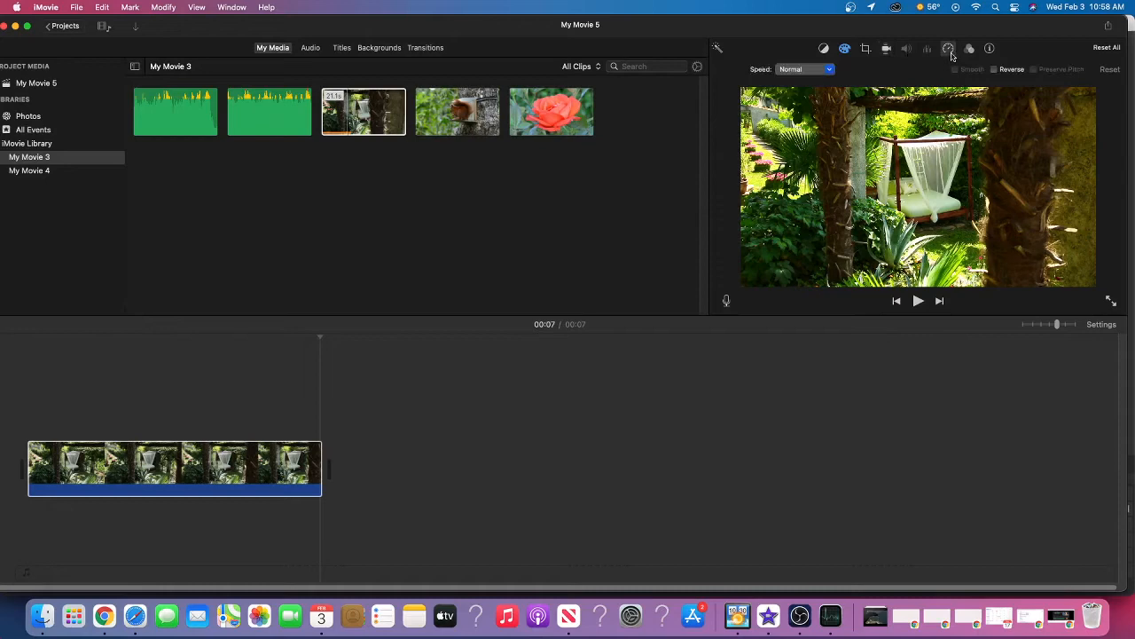
left_click(827, 71)
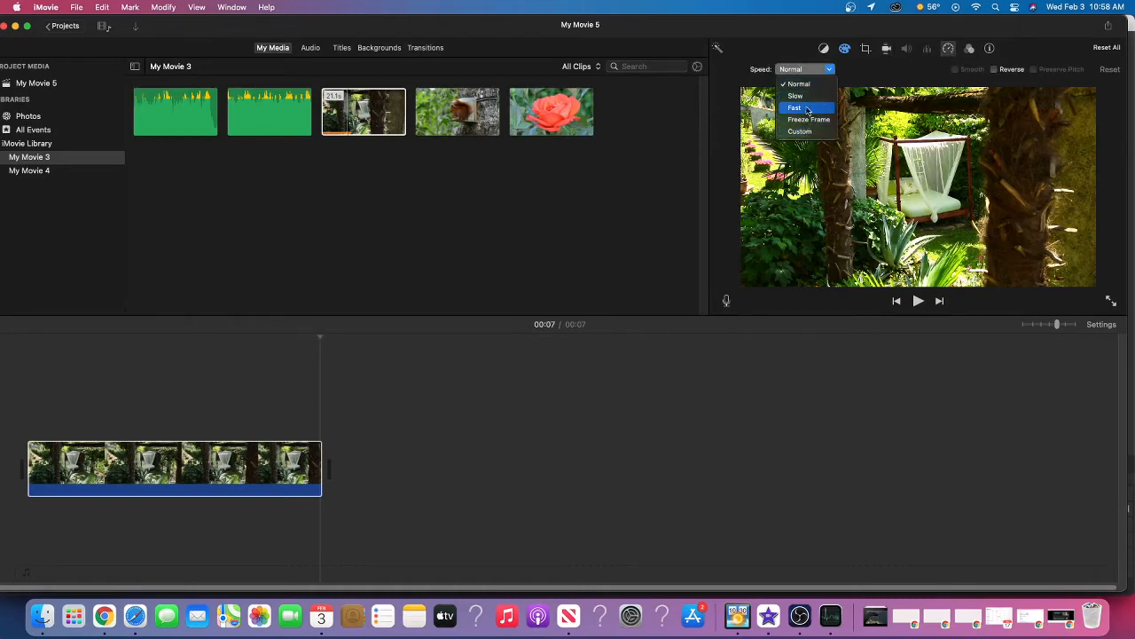
left_click(810, 103)
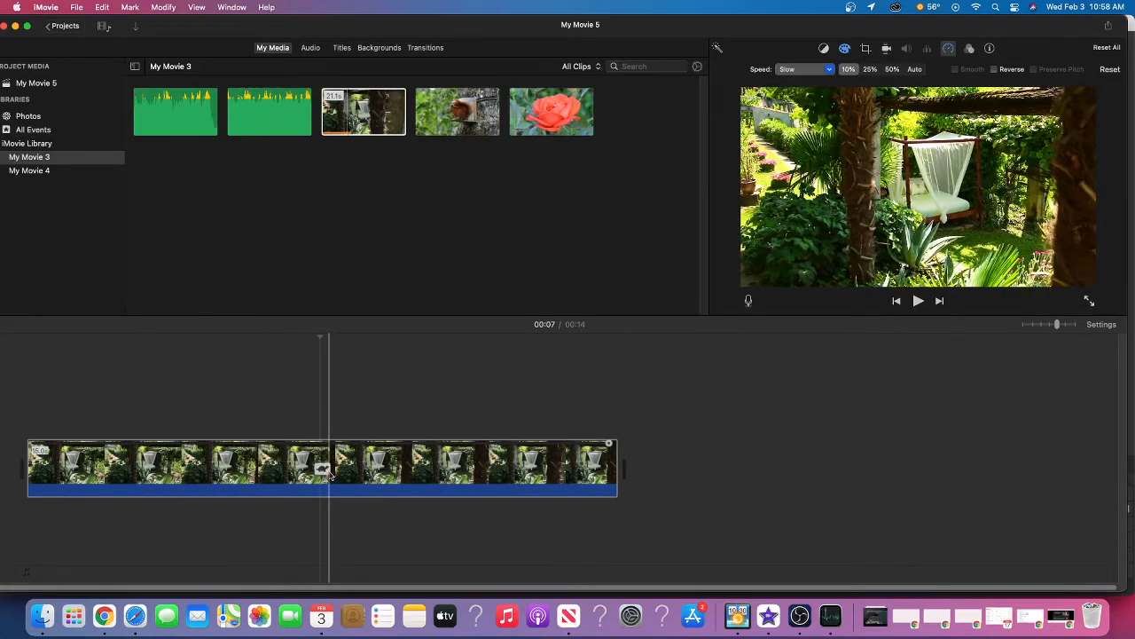
left_click(811, 70)
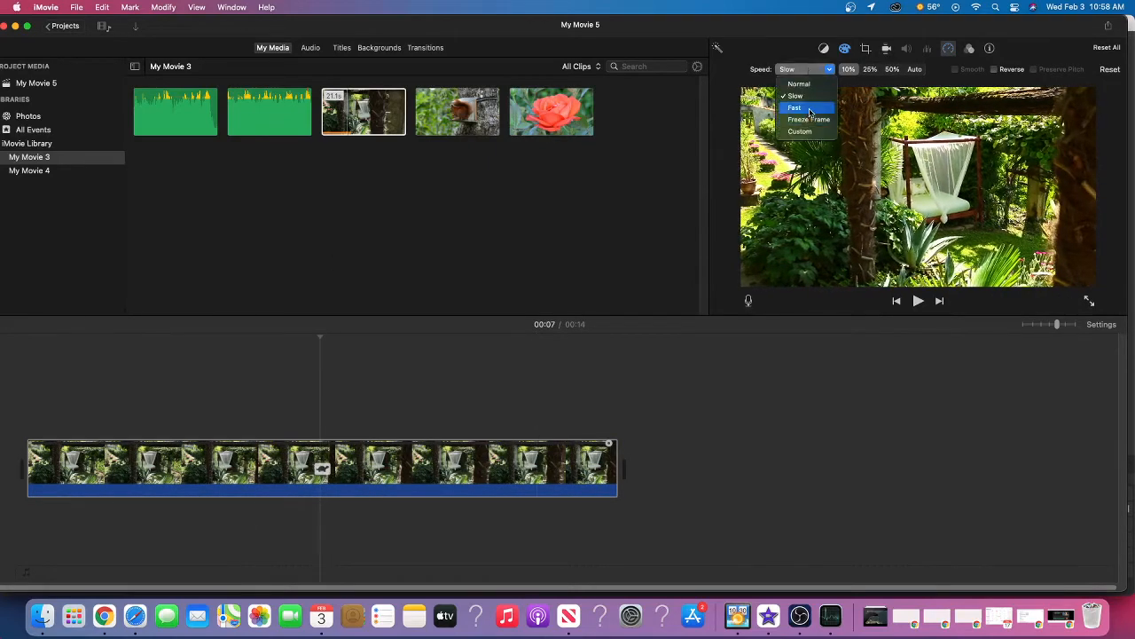
left_click(810, 110)
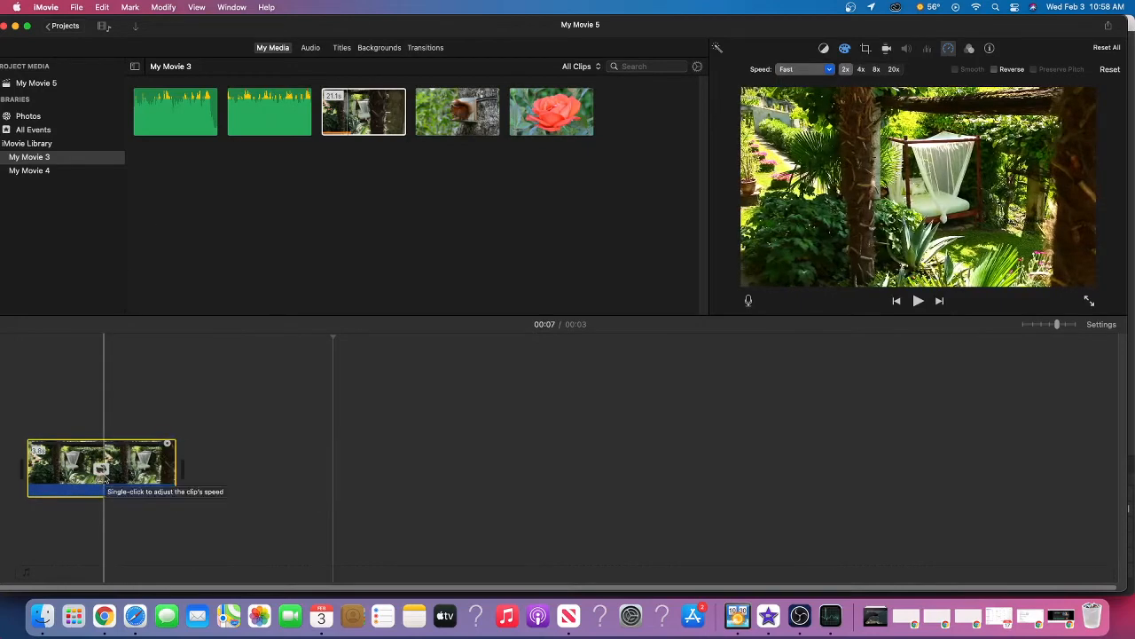
left_click(1110, 70)
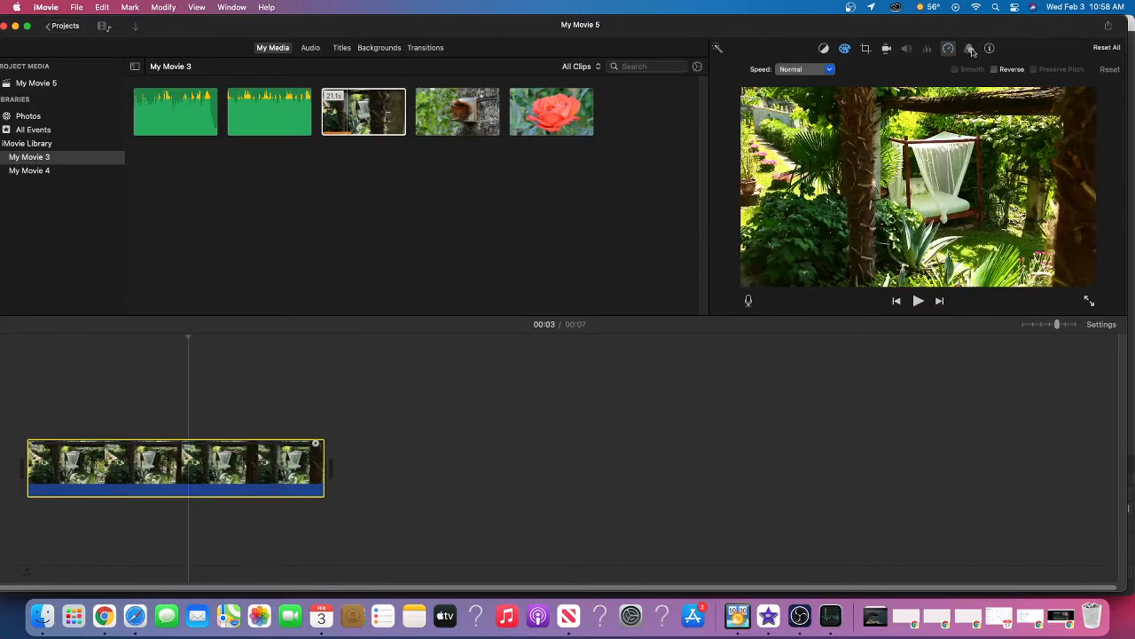
Browse the available clip filters for the garden clip without applying one
left_click(971, 49)
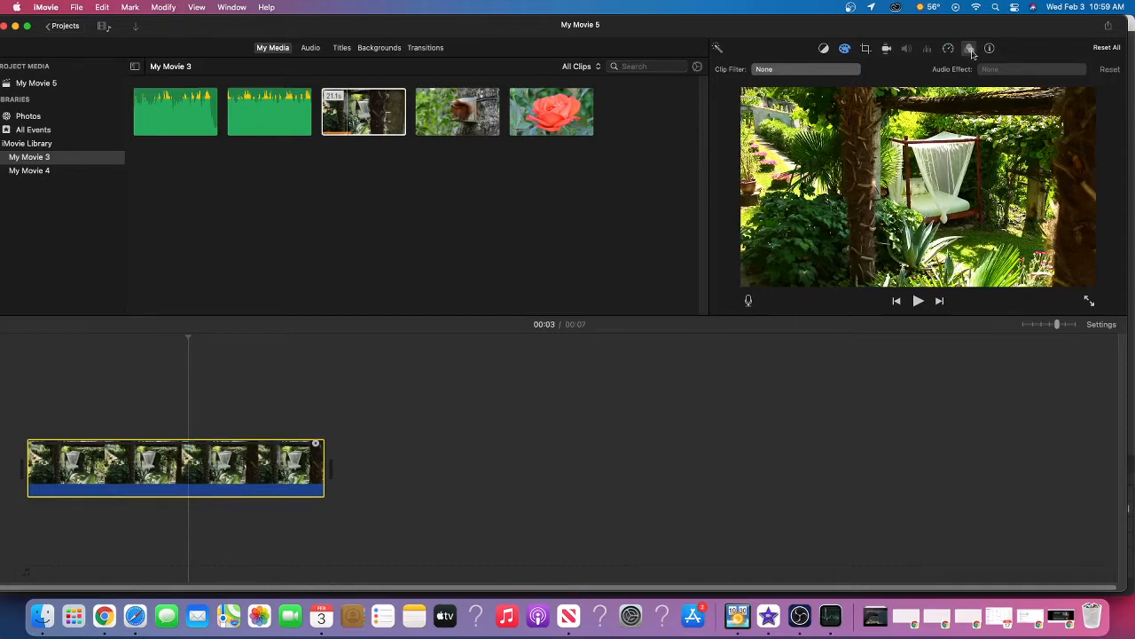
left_click(763, 69)
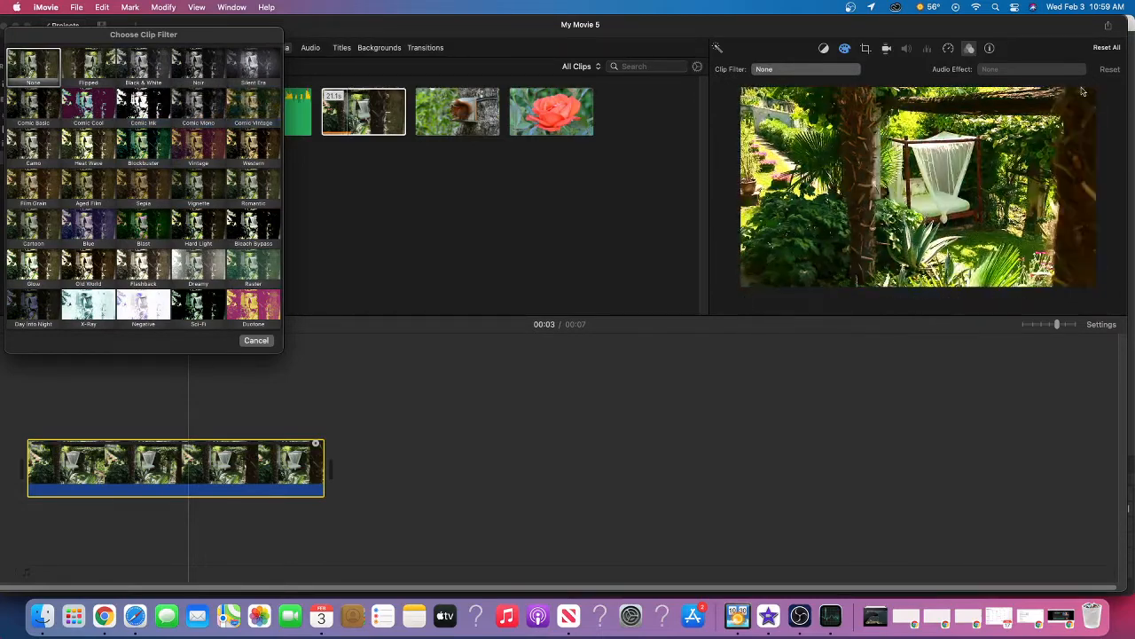
left_click(255, 341)
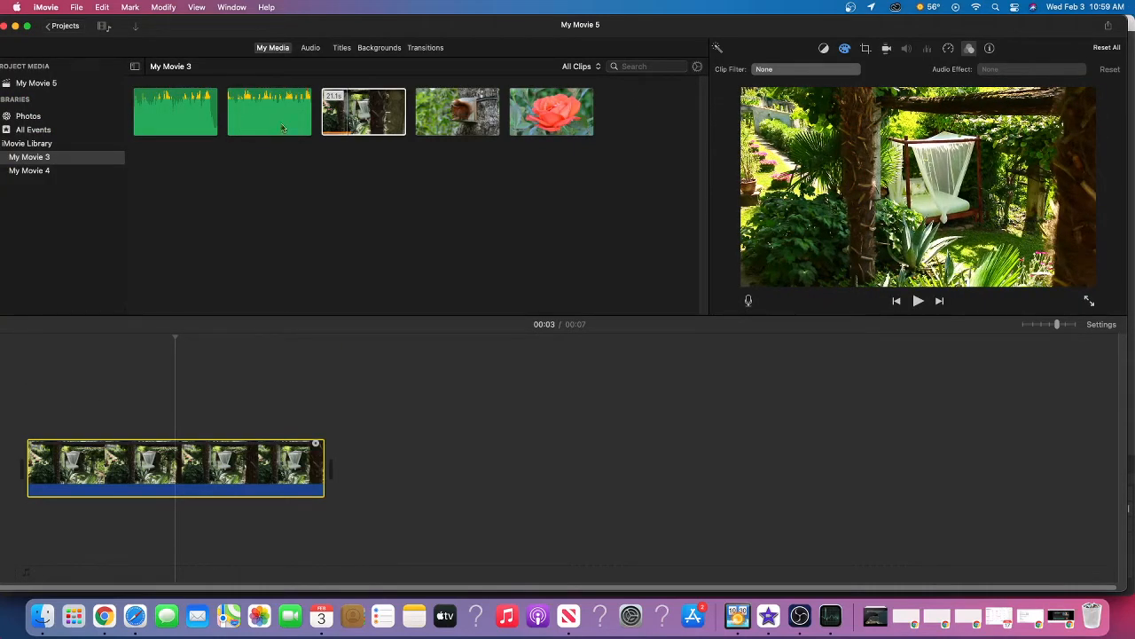
Add the second audio clip, Flurry, from My Movie 3 to the timeline below the end of the garden clip and select it
left_click(349, 118)
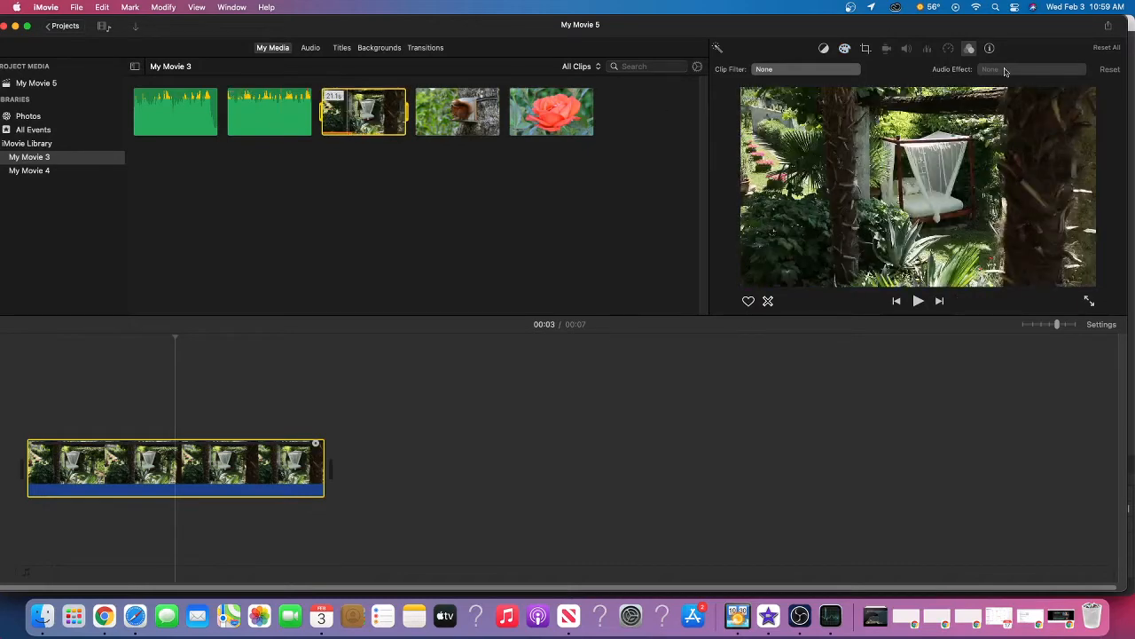
left_click_drag(263, 118, 375, 532)
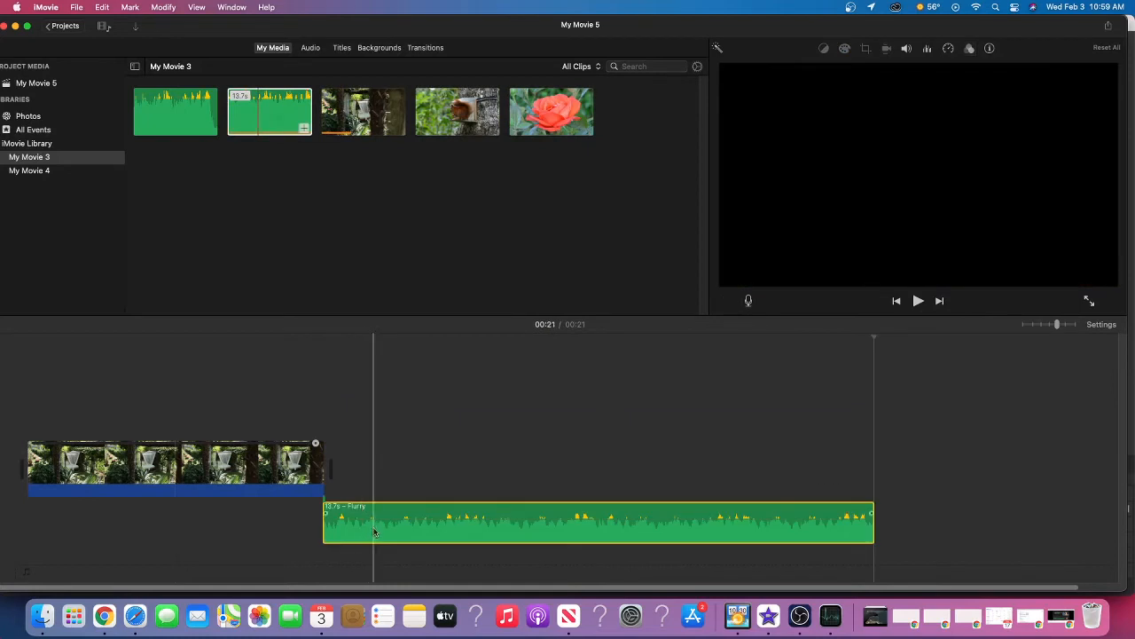
left_click(374, 532)
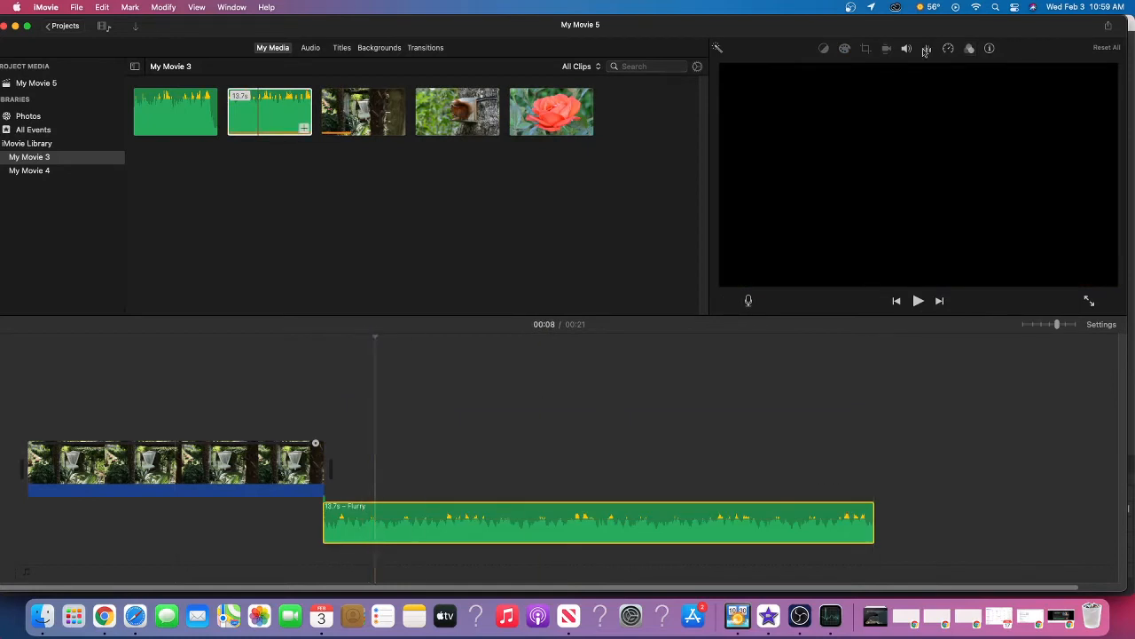
Browse the available audio effects for the Flurry clip without applying one
left_click(970, 49)
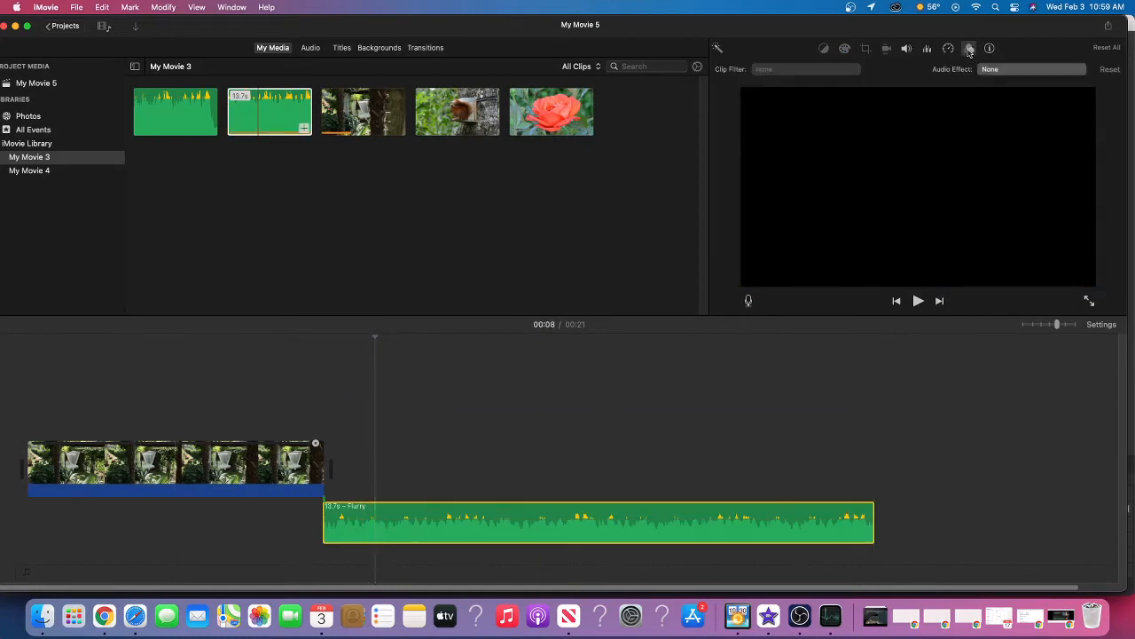
left_click(1035, 71)
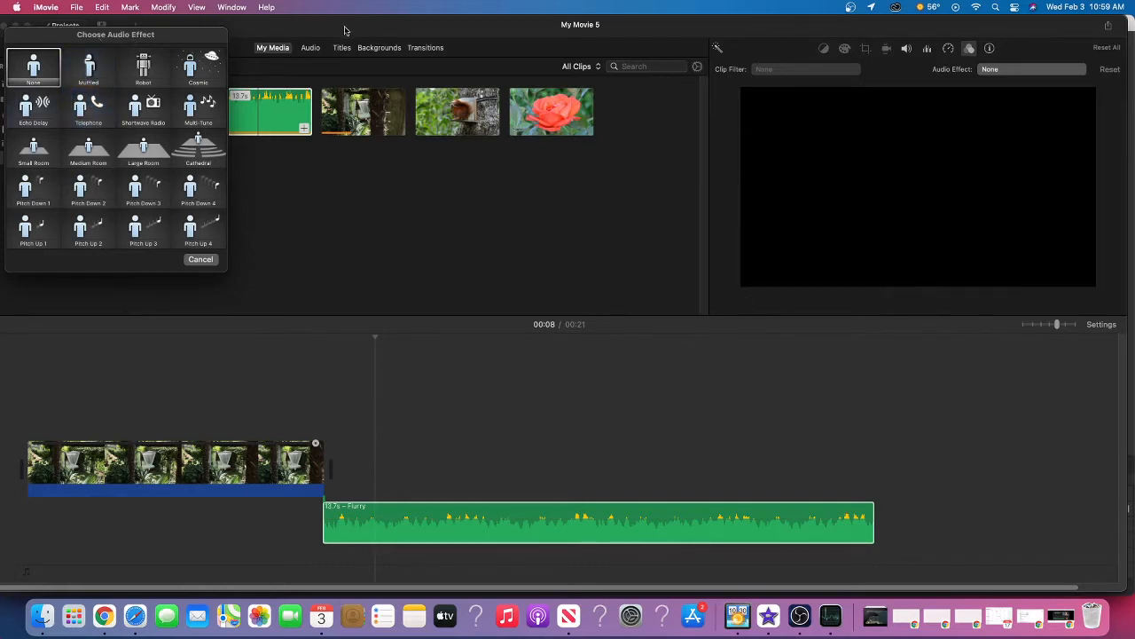
left_click(202, 261)
left_click(215, 260)
Delete the Flurry audio clip from the timeline
left_click(500, 530)
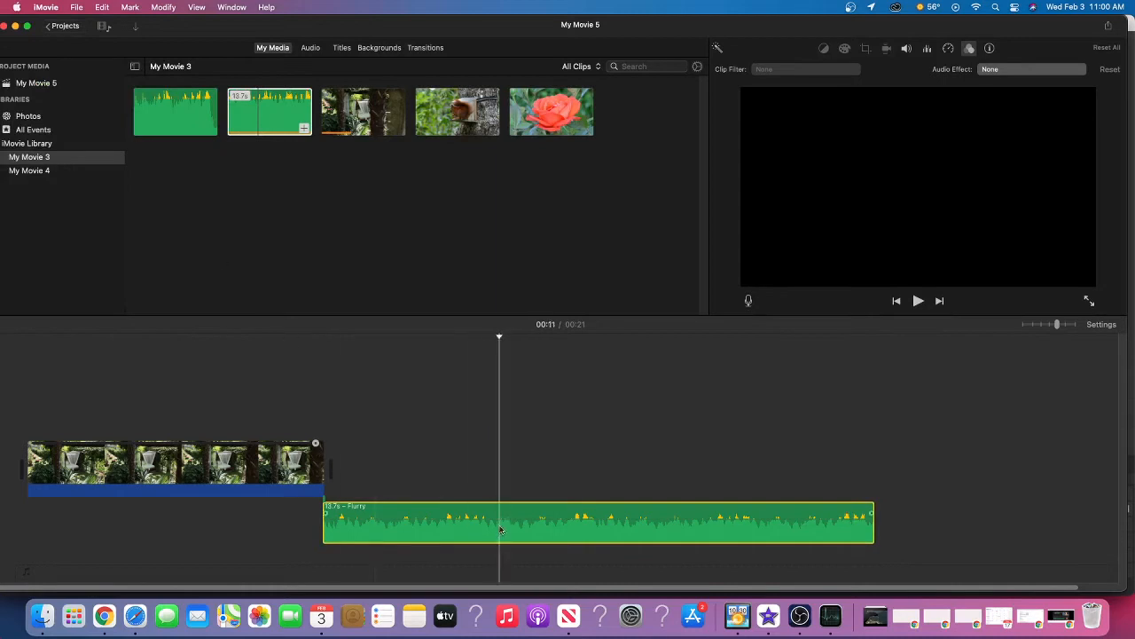
right_click(500, 530)
left_click(545, 449)
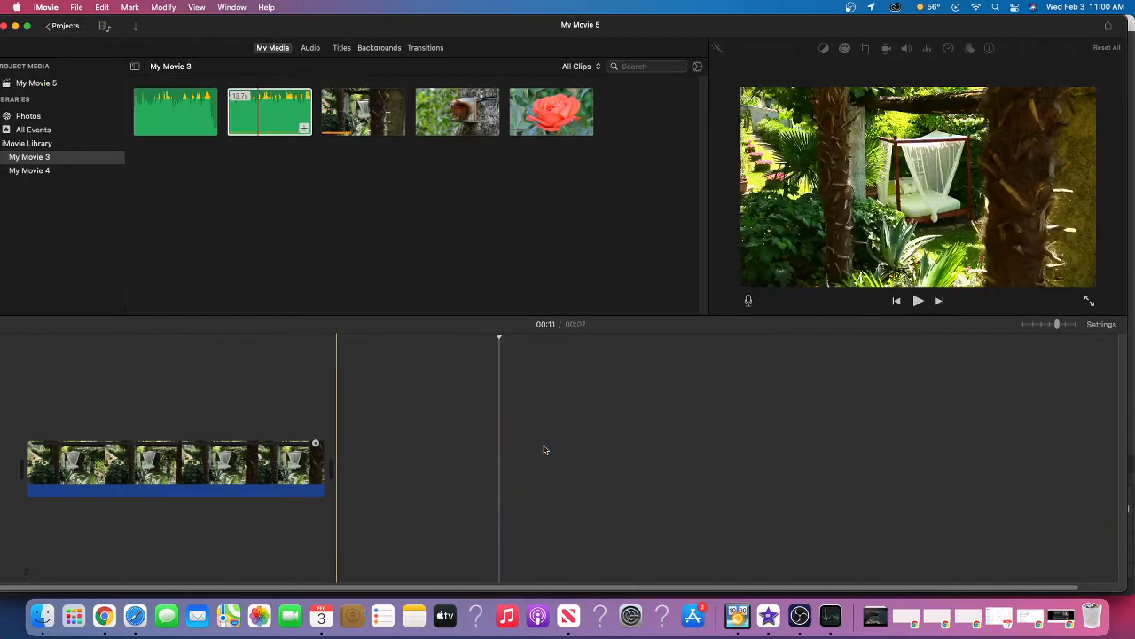
Add the squirrel clip after the garden clip and trim its end so it lasts about 7 seconds
left_click_drag(476, 95, 342, 457)
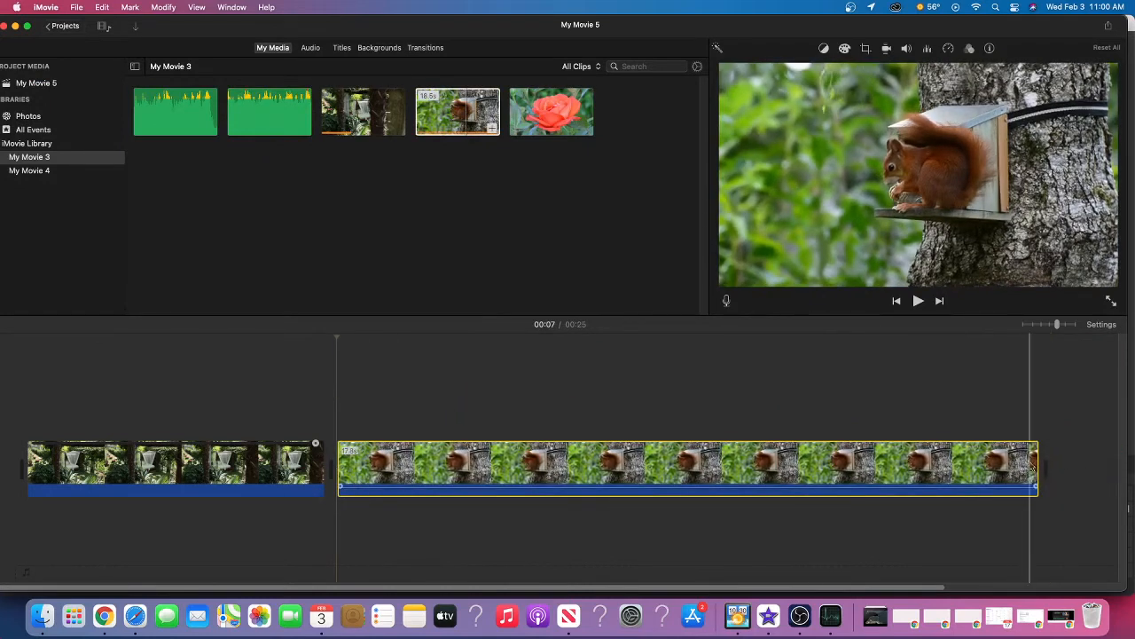
left_click_drag(1036, 463, 601, 466)
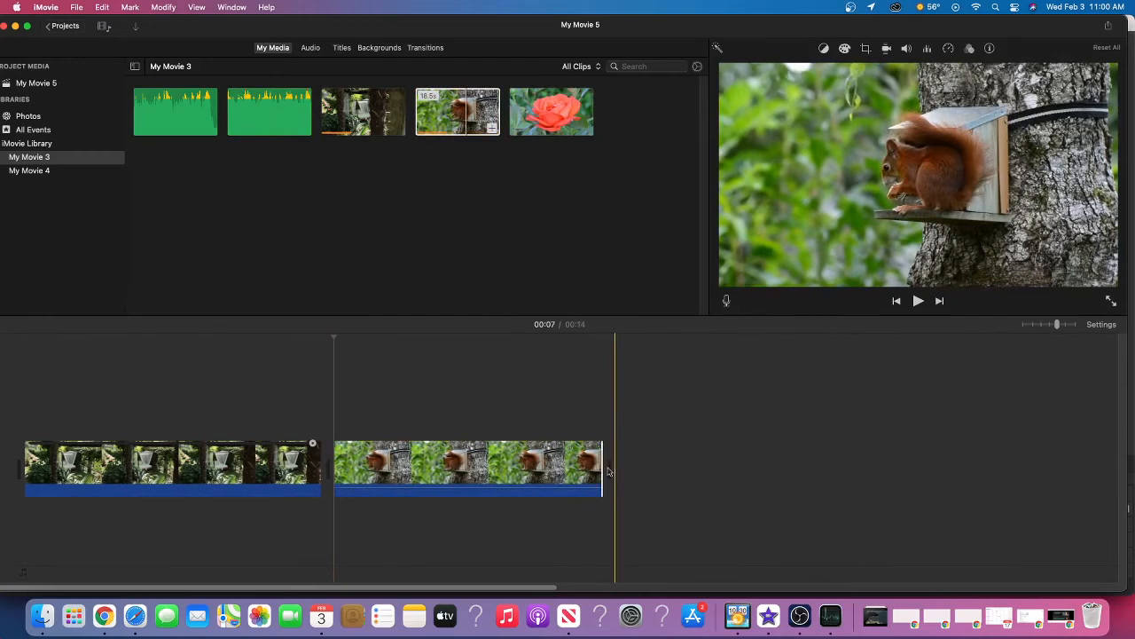
Examine the editing commands offered for the squirrel clip, including Detach Audio, Trim To Playhead and Show Clip Trimmer
right_click(566, 470)
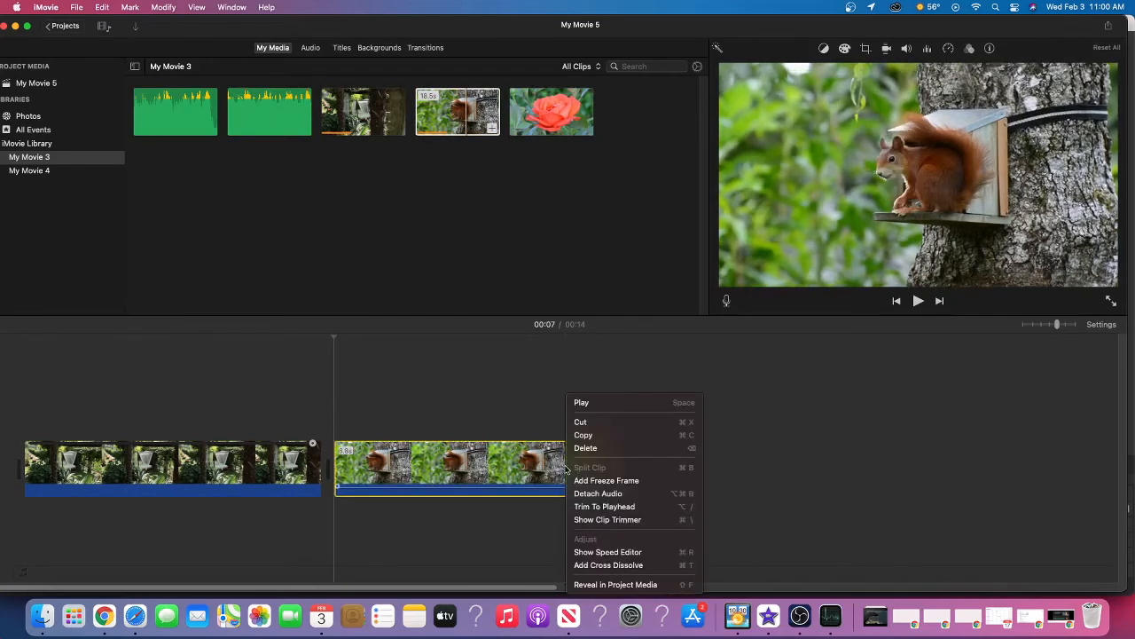
left_click(508, 475)
right_click(568, 469)
right_click(508, 467)
left_click(508, 468)
right_click(508, 468)
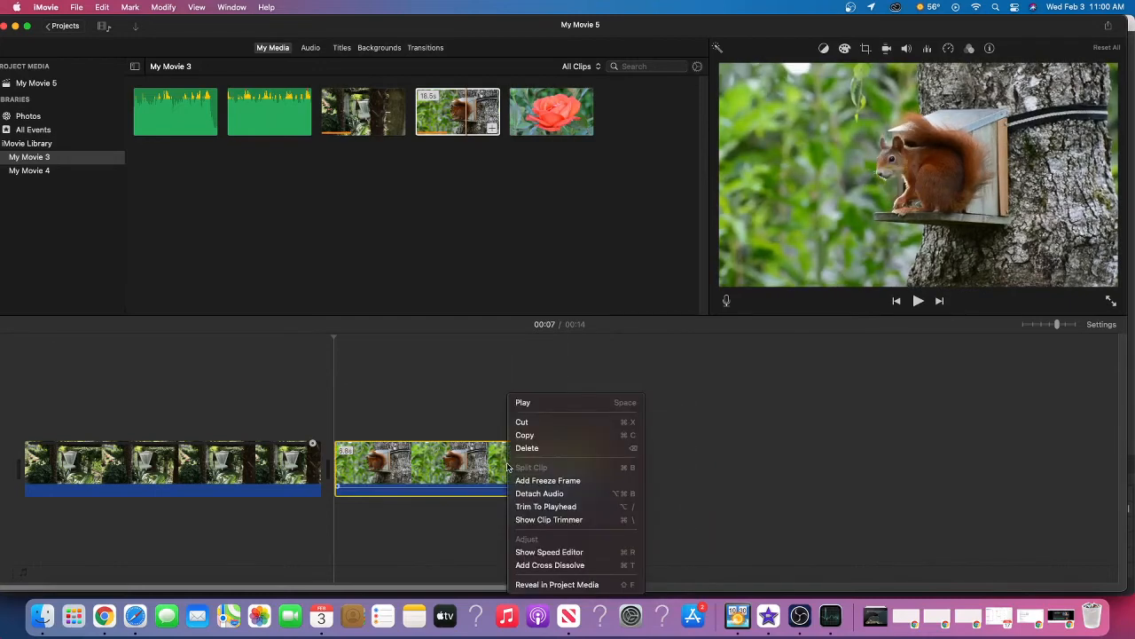
left_click(478, 467)
right_click(477, 467)
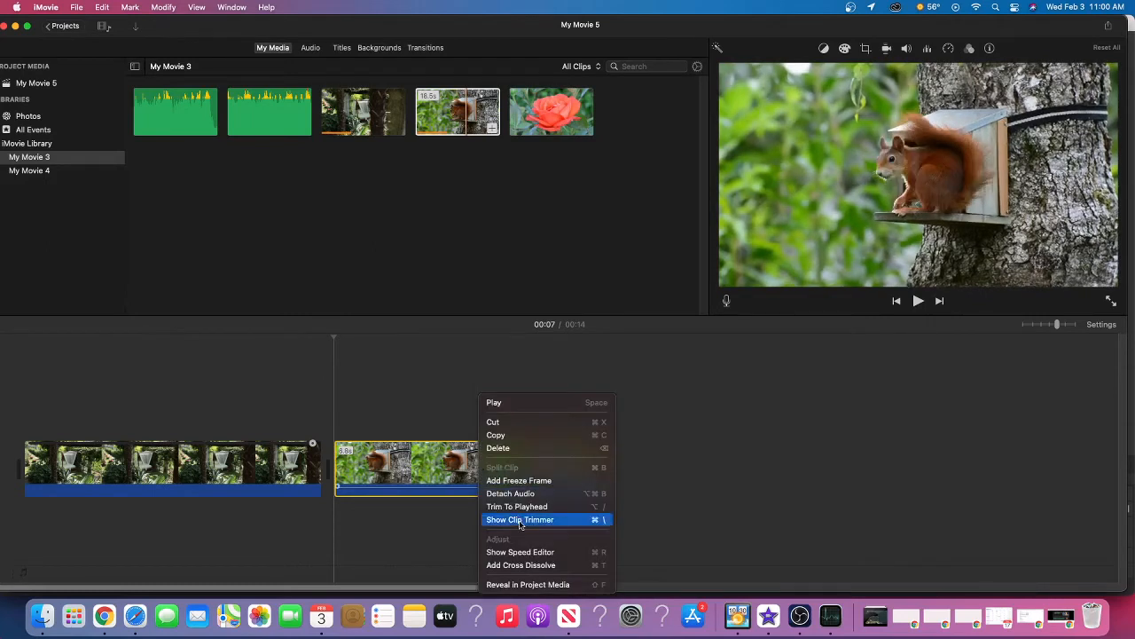
left_click(523, 507)
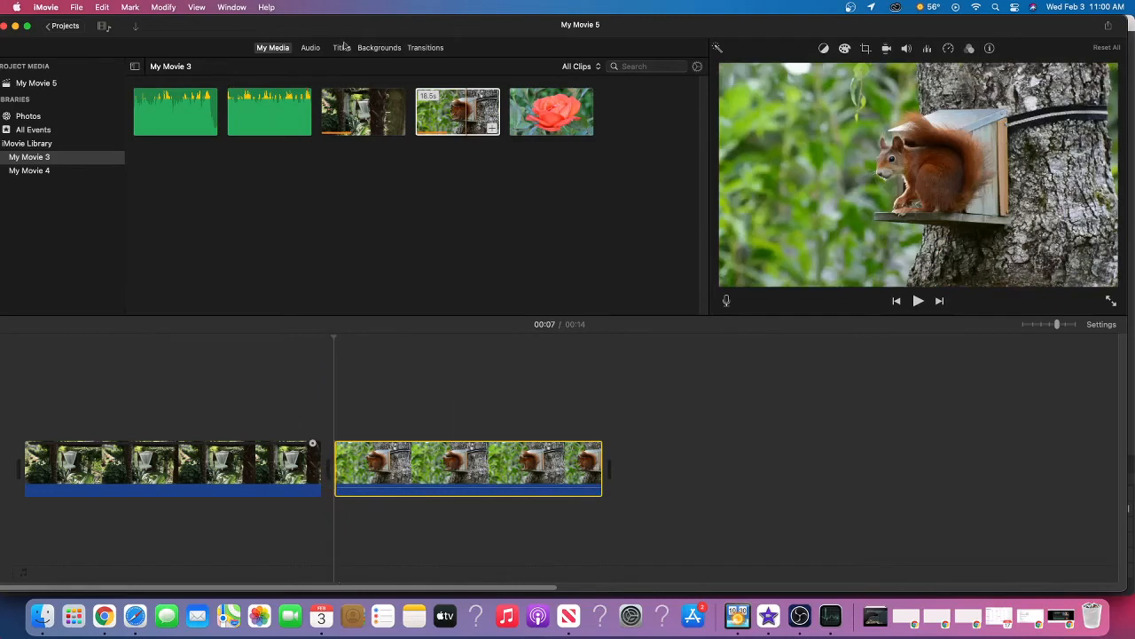
Add a Mosaic transition between the garden and squirrel clips and check its duration setting
left_click(418, 48)
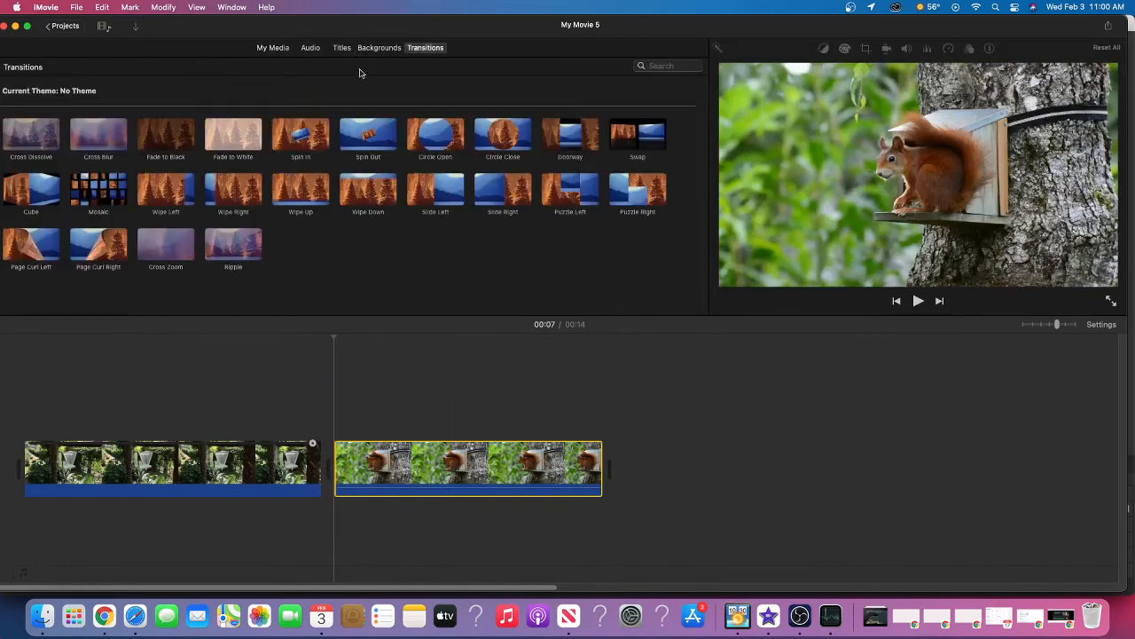
left_click_drag(84, 207, 293, 480)
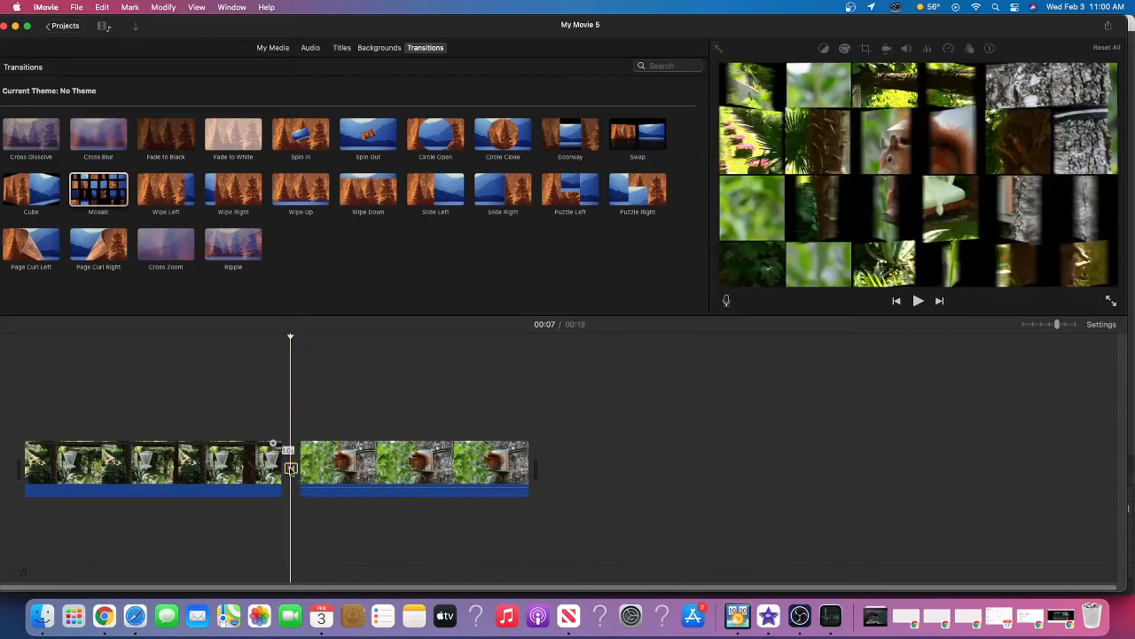
double_click(291, 470)
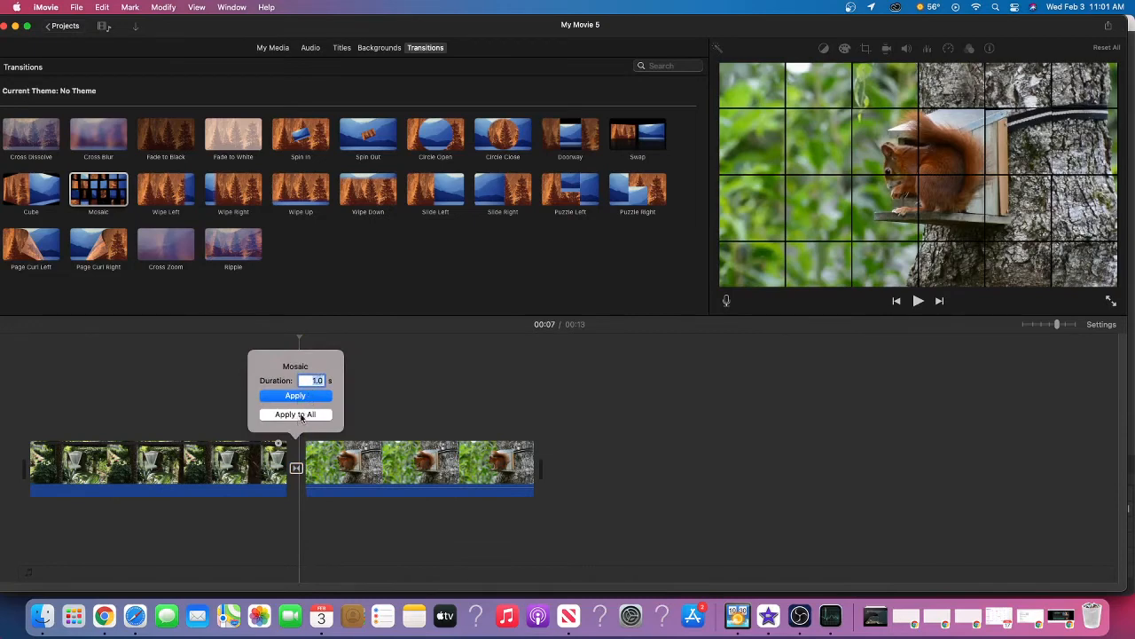
left_click(434, 380)
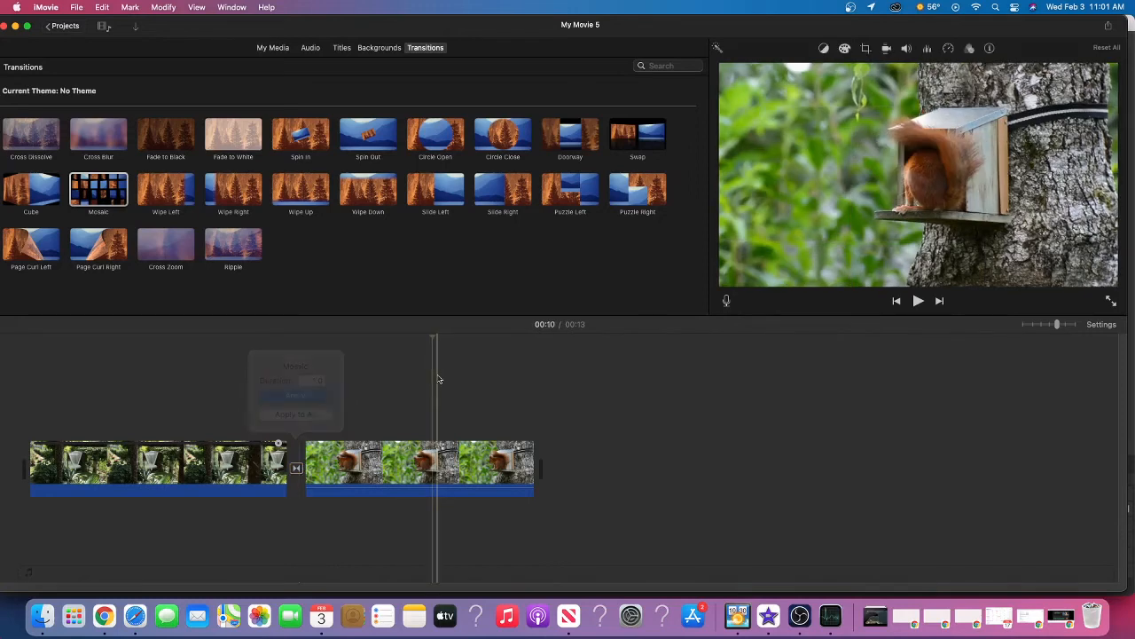
Play the movie from the beginning to preview the Mosaic transition between the two clips
left_click(897, 300)
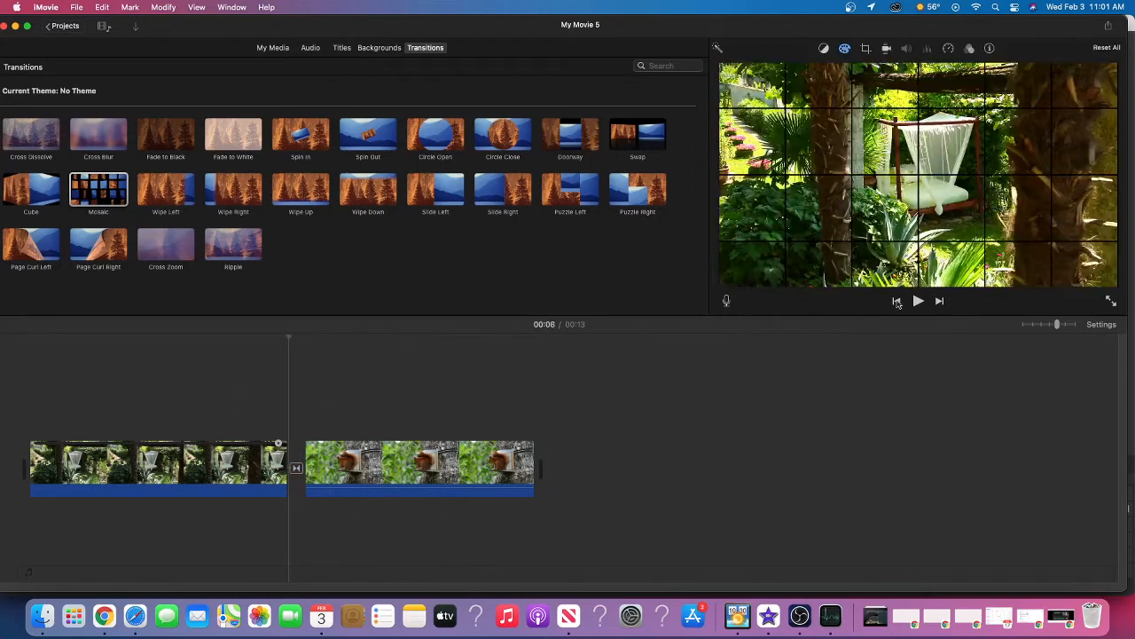
left_click(897, 301)
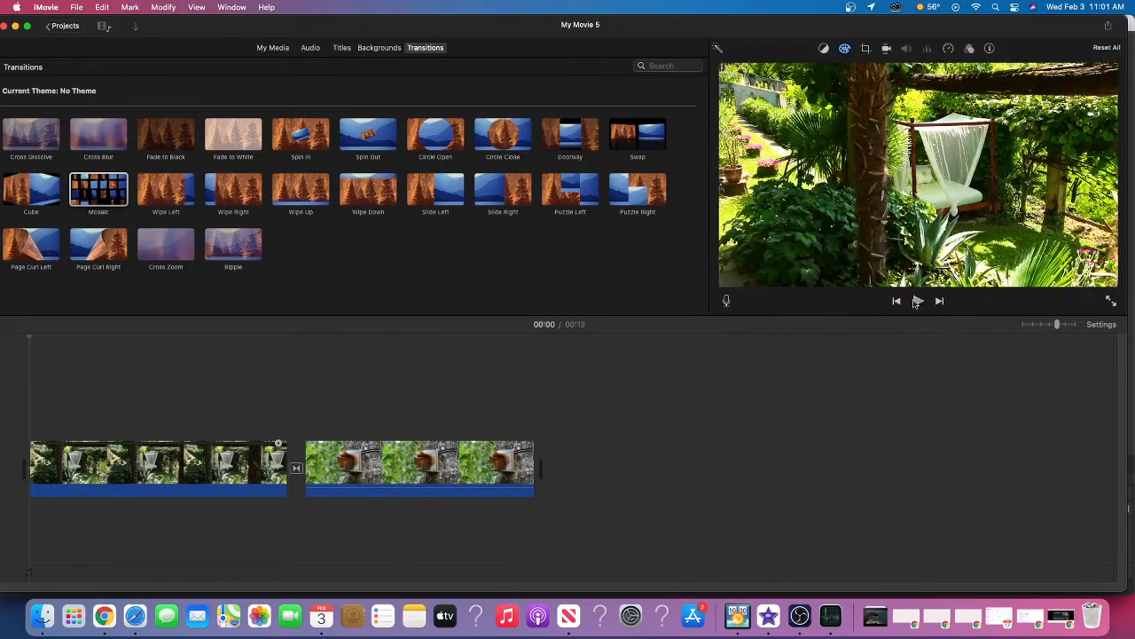
left_click(916, 302)
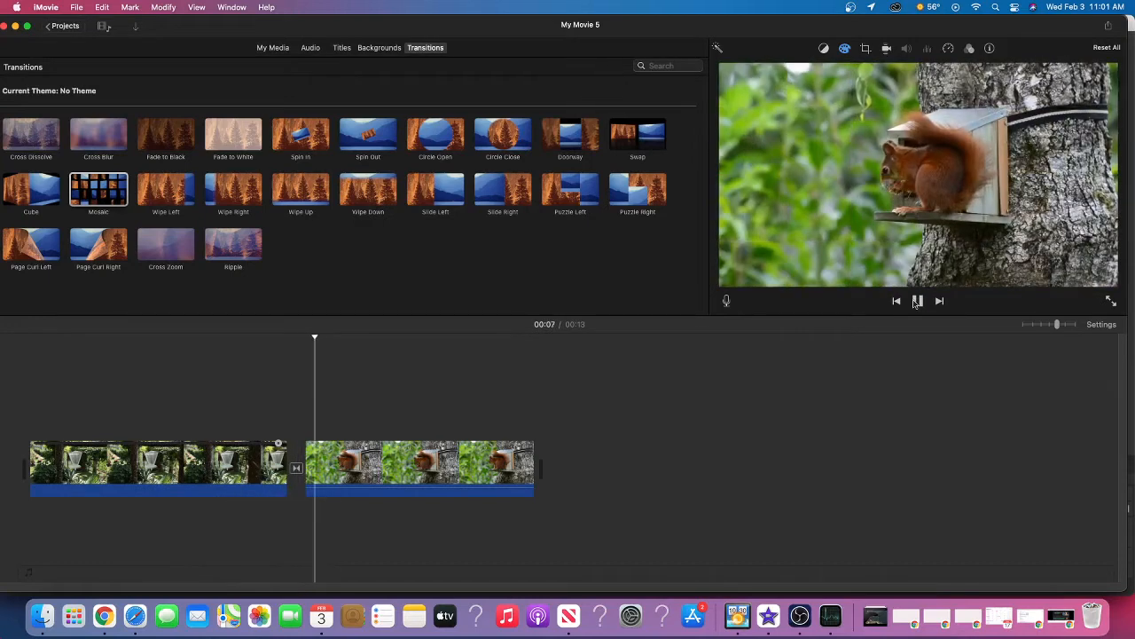
left_click(917, 301)
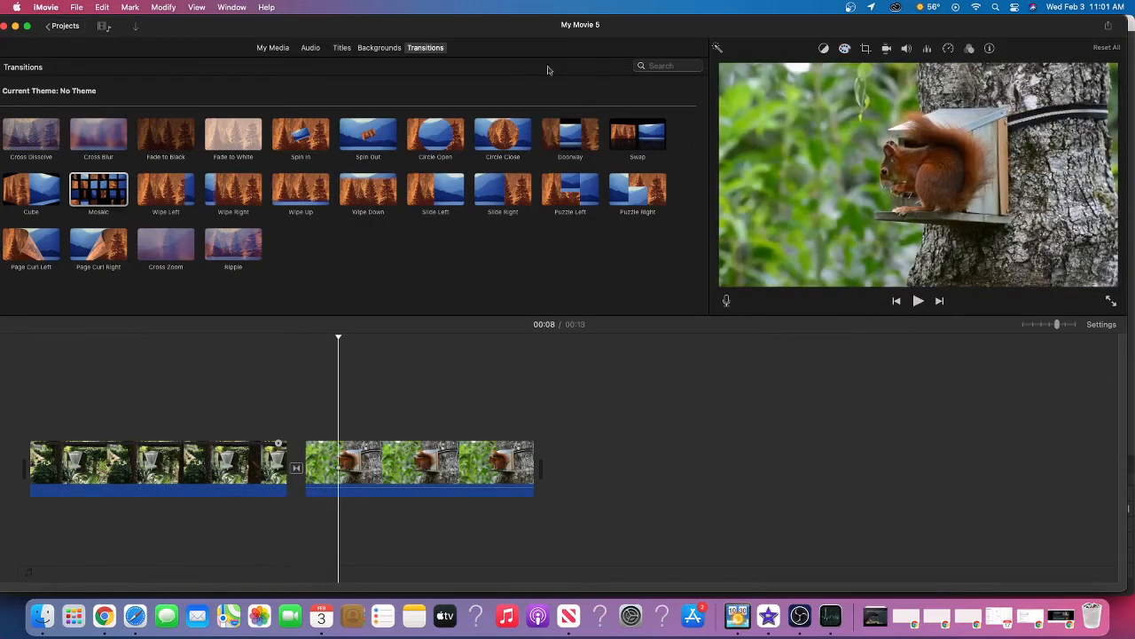
Add a Boogie Lights title over the garden clip, try it further along the clip, and place it back at the clip's start
left_click(342, 48)
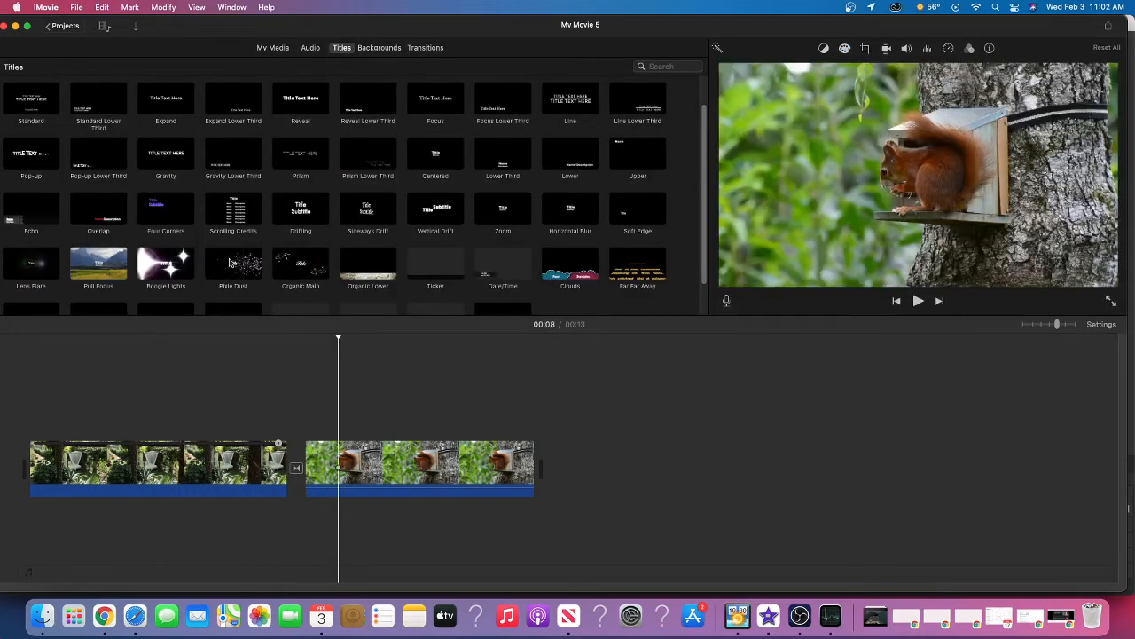
left_click_drag(166, 263, 42, 428)
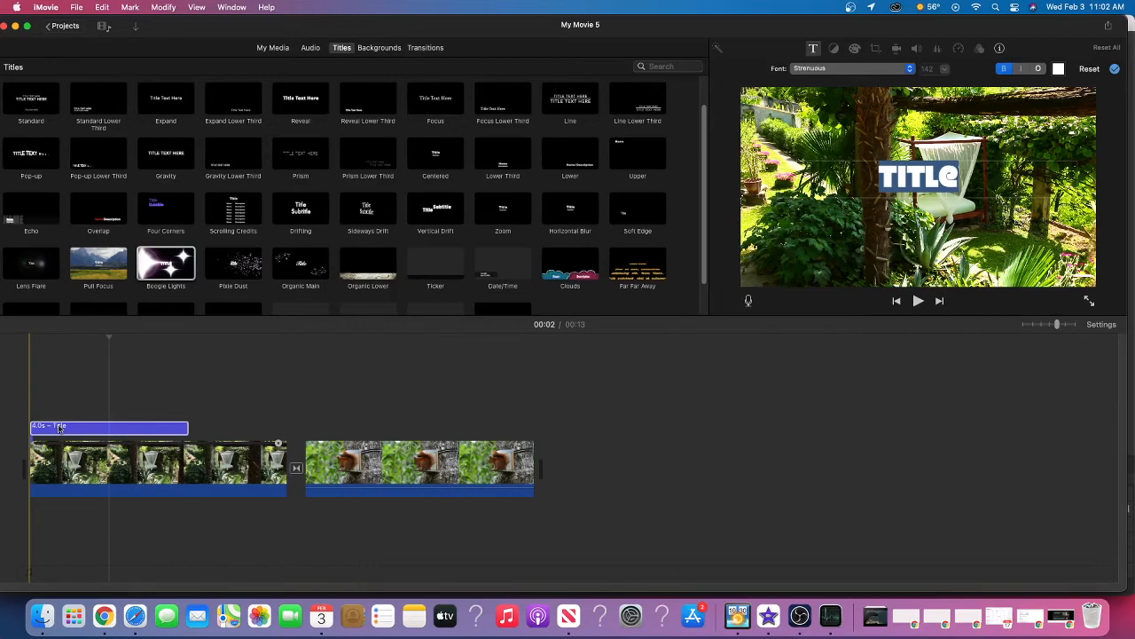
left_click_drag(60, 432, 165, 427)
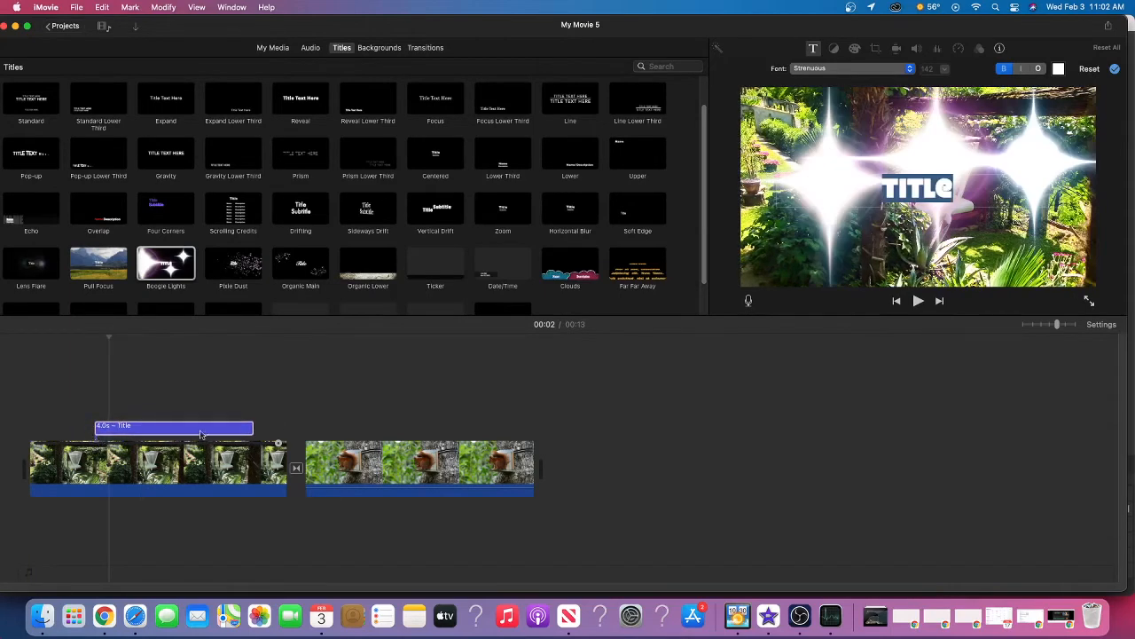
left_click_drag(169, 430, 84, 432)
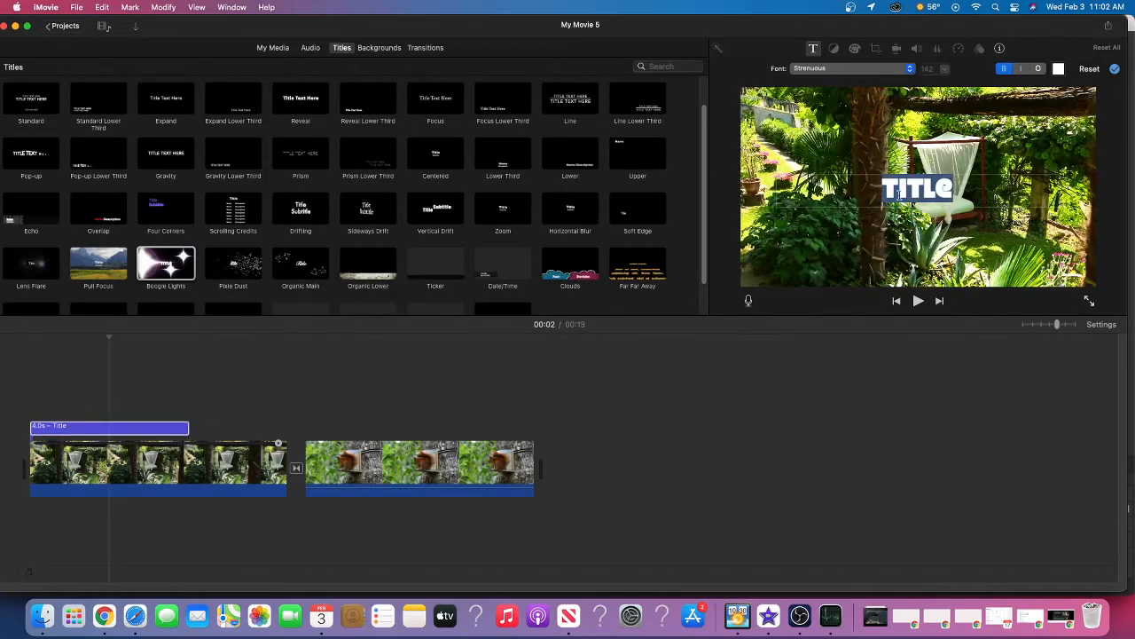
Replace the placeholder text of the Boogie Lights title with "Vacation"
key("BackSpace")
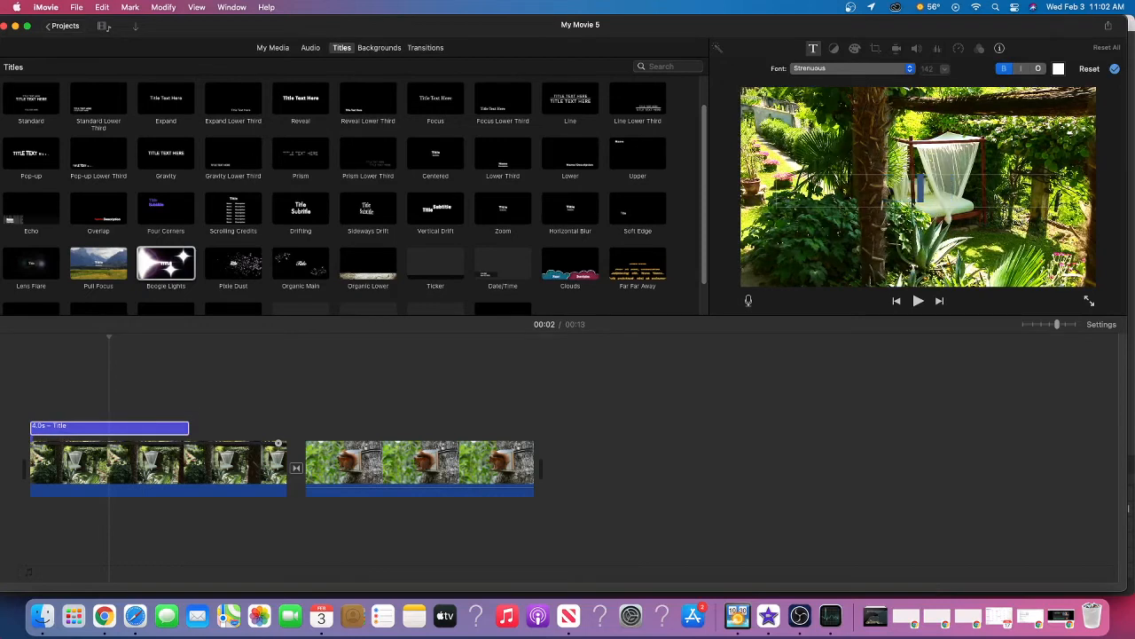
type("Vaca")
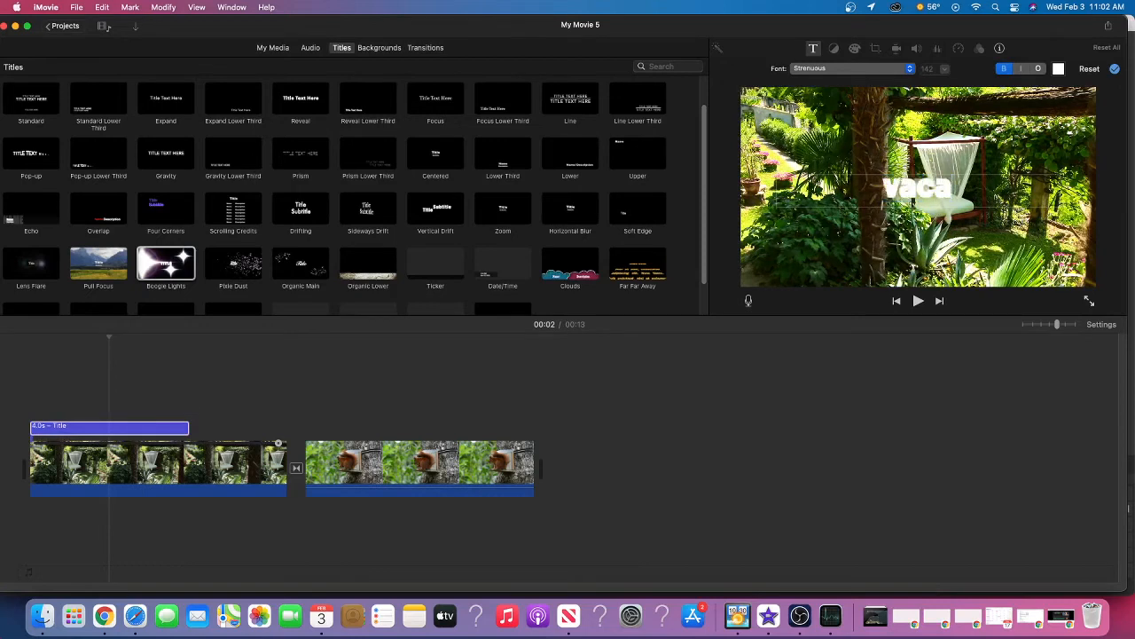
type("tion")
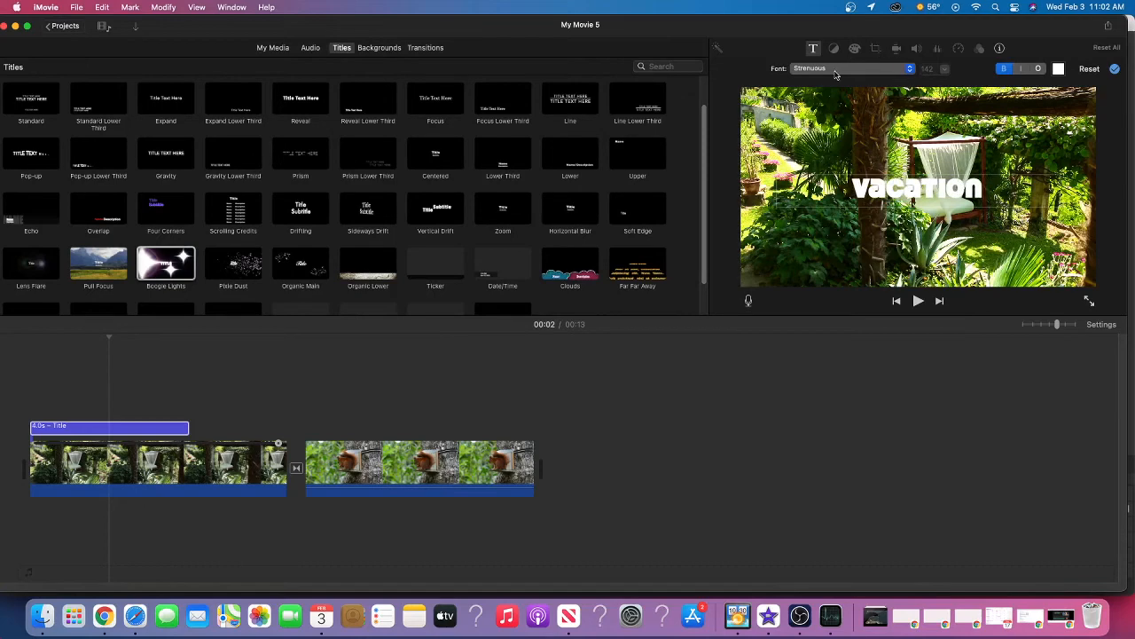
Examine the font list and text color choices for the Vacation title, leaving both as they are
left_click(911, 71)
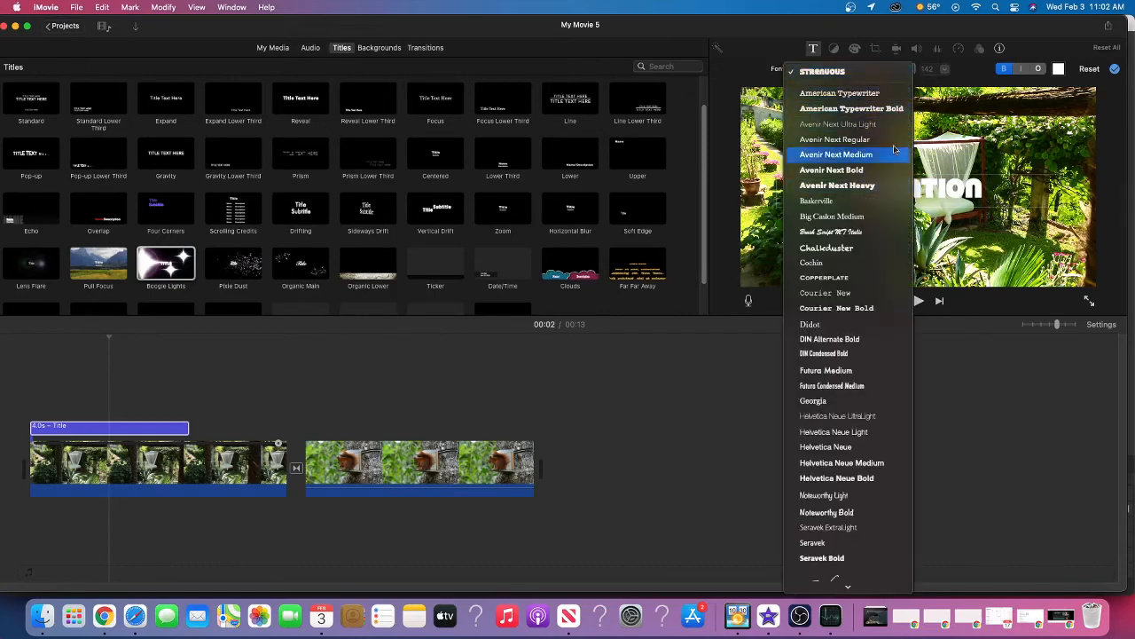
left_click(903, 74)
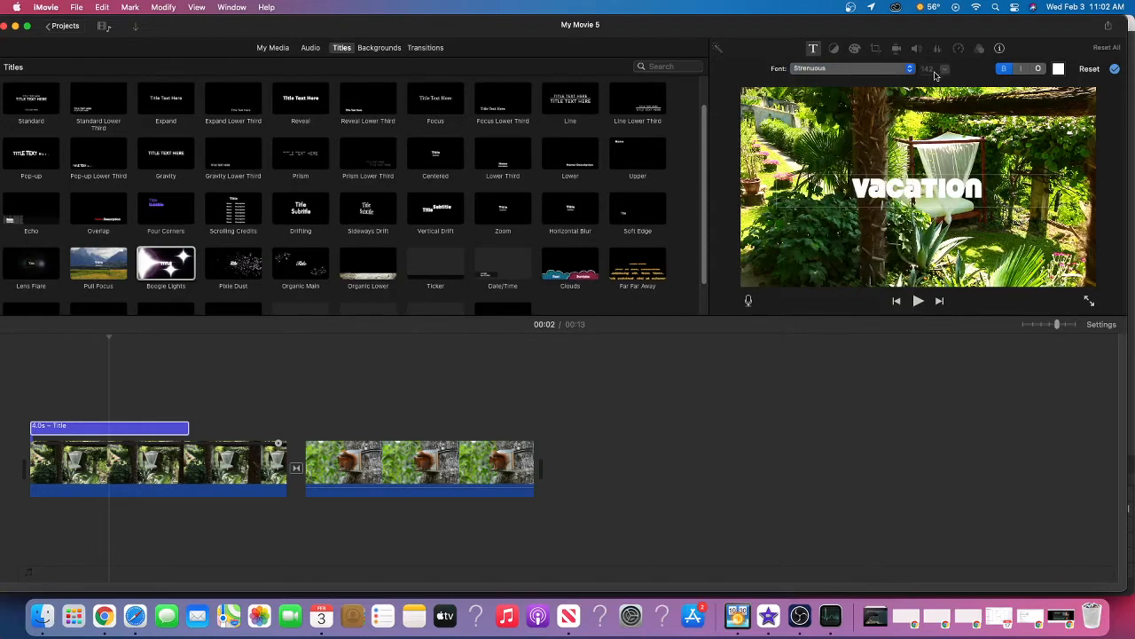
left_click(1058, 70)
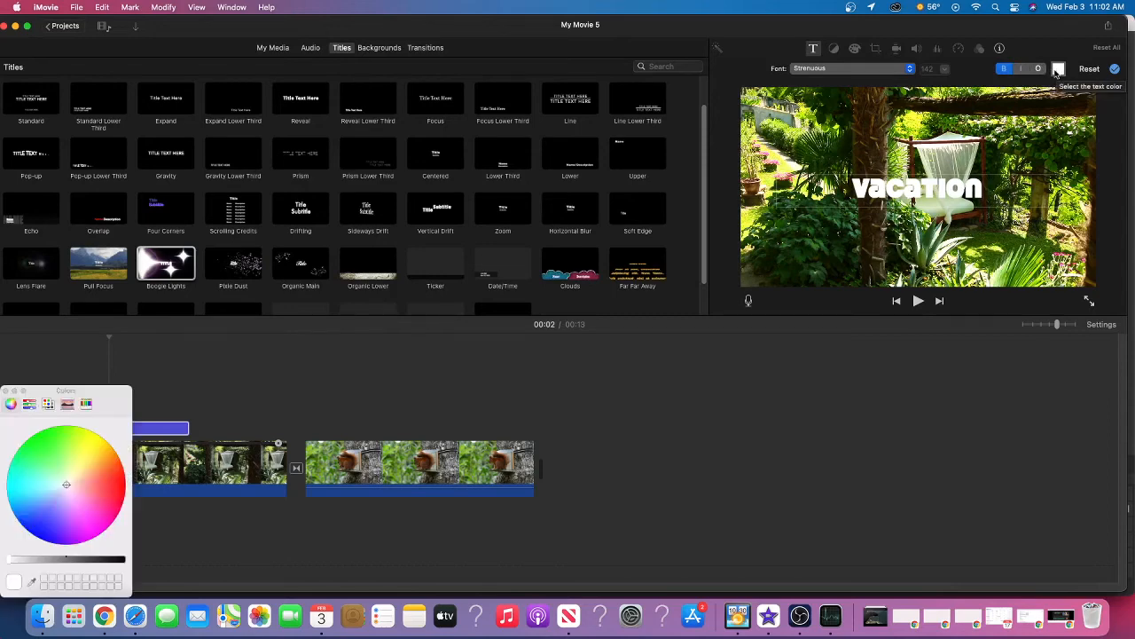
left_click(825, 376)
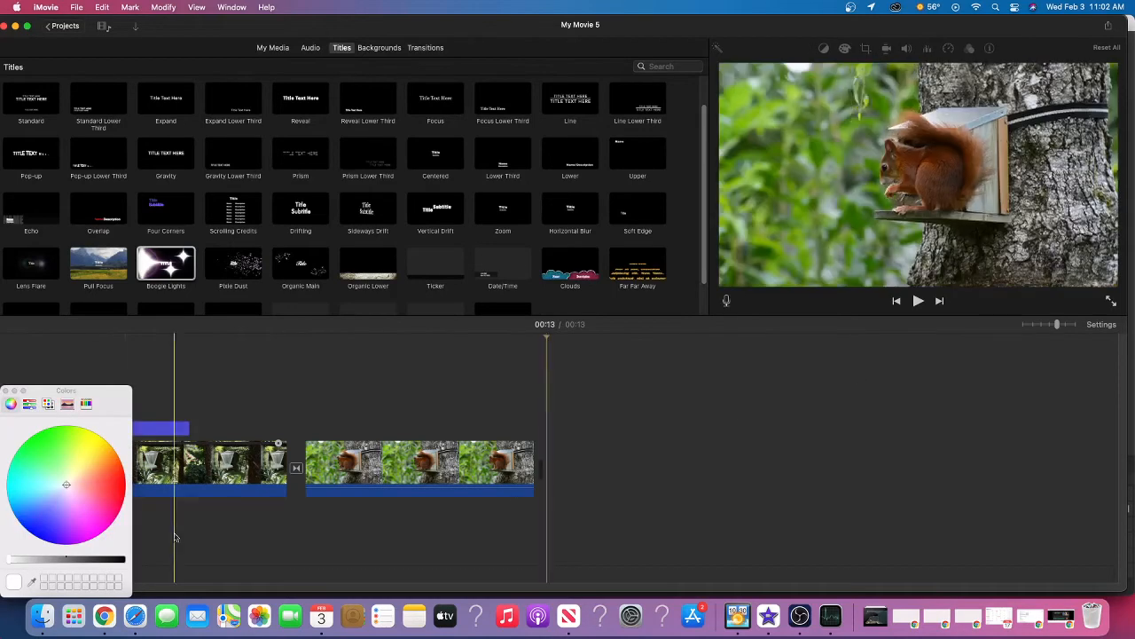
left_click(6, 392)
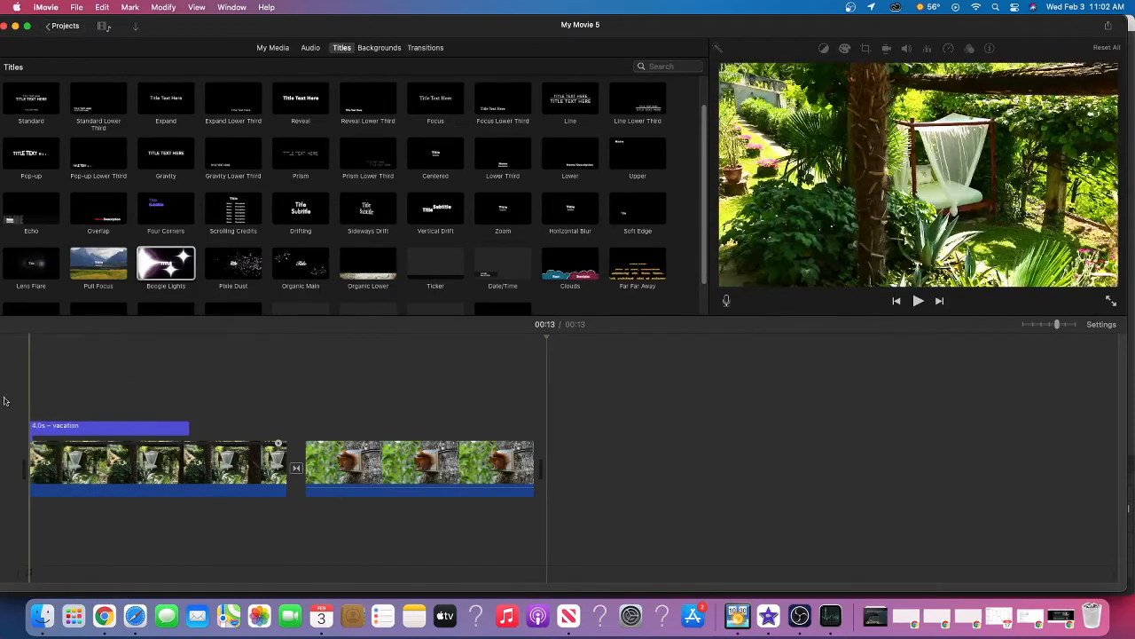
Play the movie from the beginning to preview the Vacation title over the garden clip
left_click(68, 386)
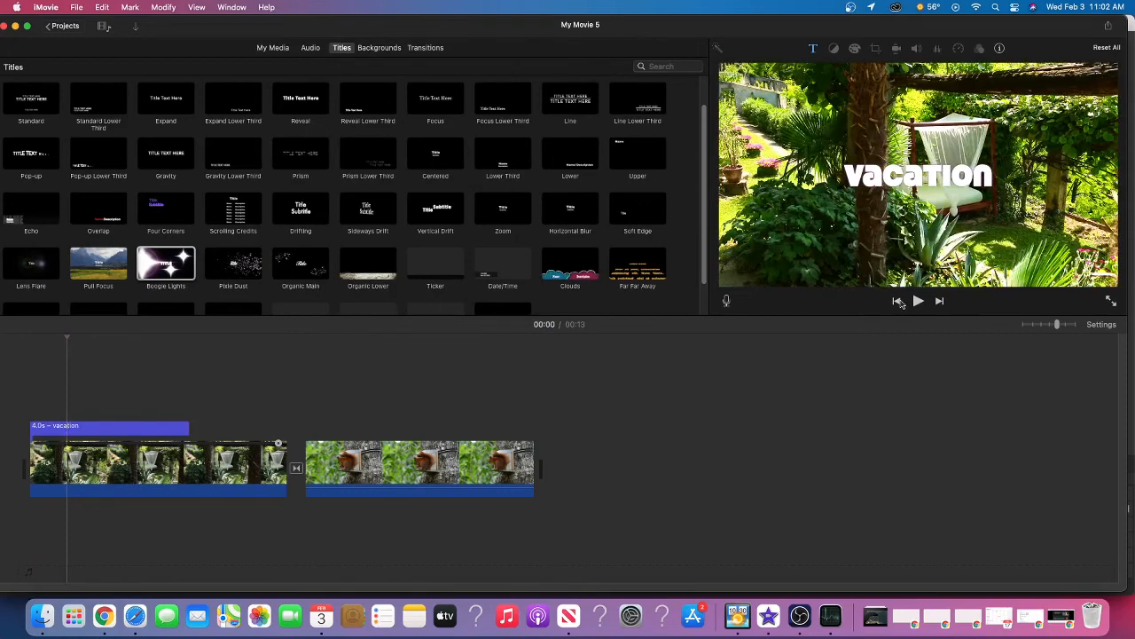
left_click(897, 302)
left_click(920, 302)
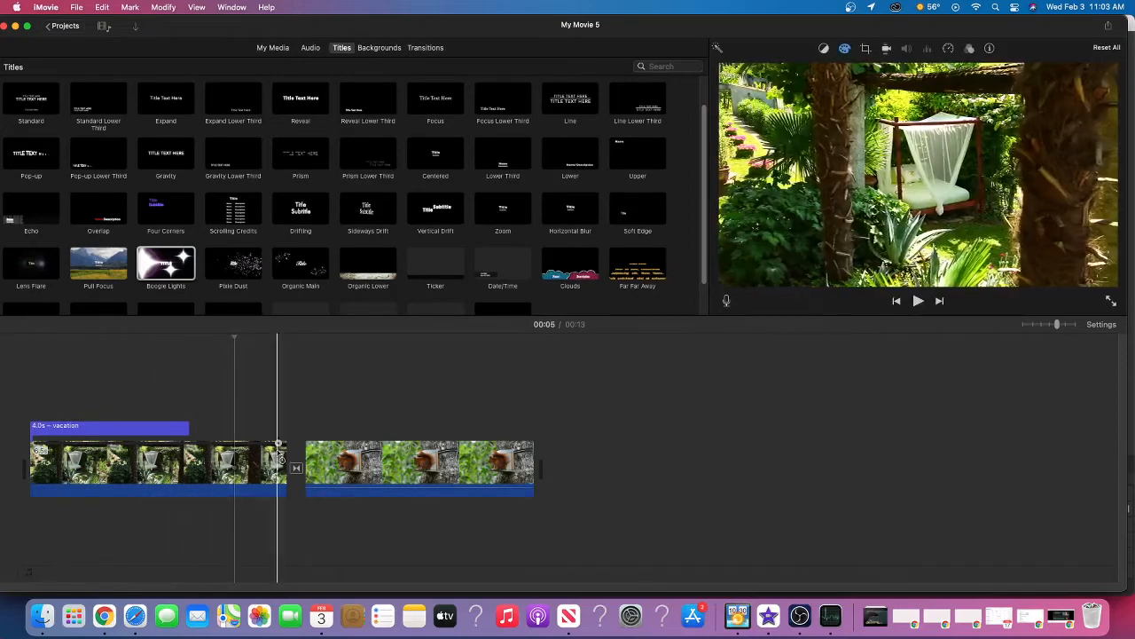
Trim the end of the garden clip so it lasts about 5 seconds, and look through its editing commands
left_click_drag(285, 456, 221, 450)
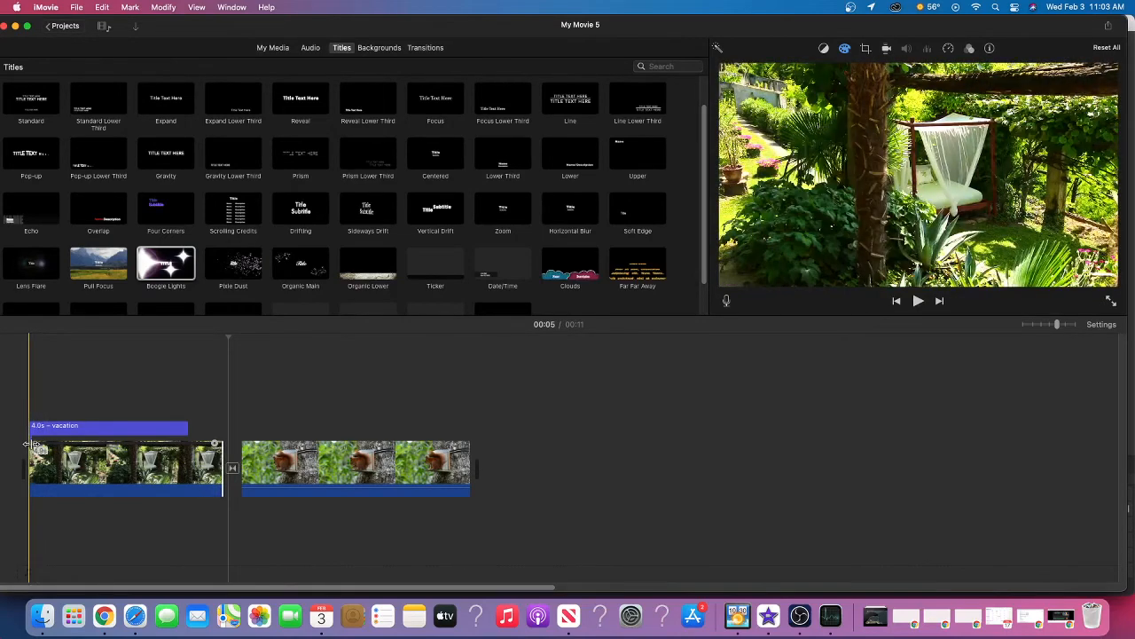
left_click(214, 448)
mouse_move(214, 448)
left_mouse_down()
mouse_move(189, 448)
mouse_move(213, 450)
left_mouse_up()
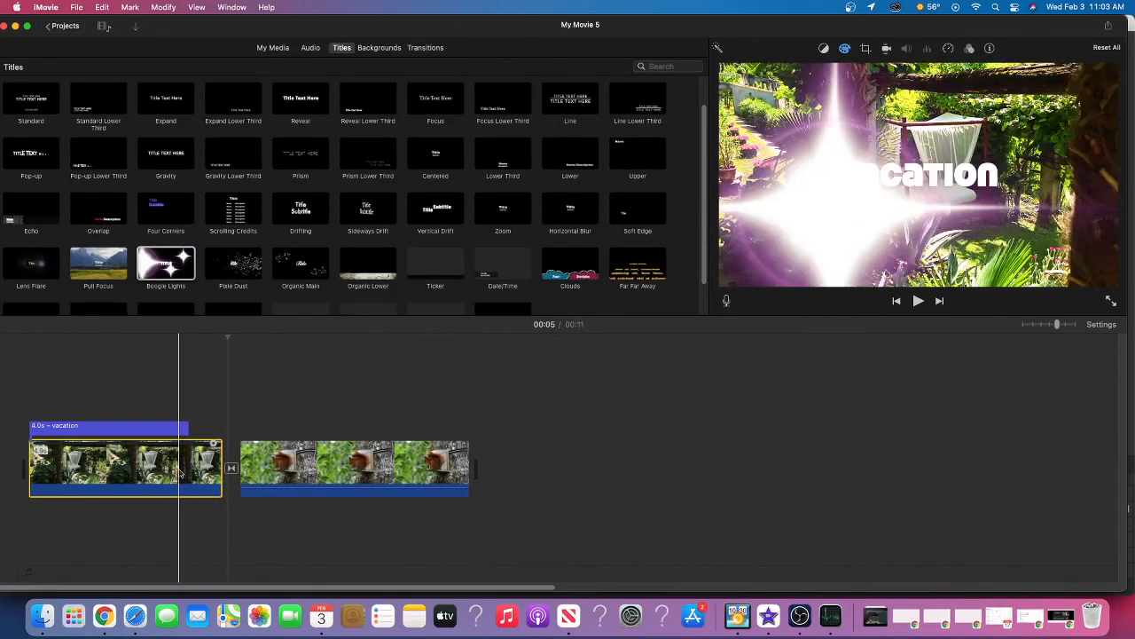
right_click(180, 472)
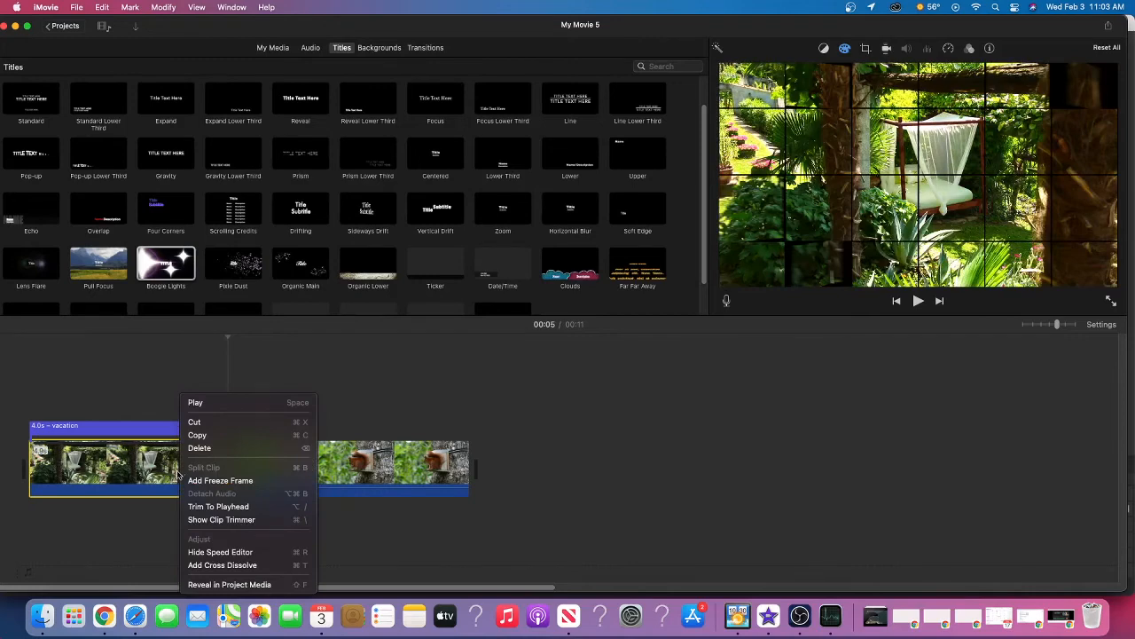
left_click(222, 565)
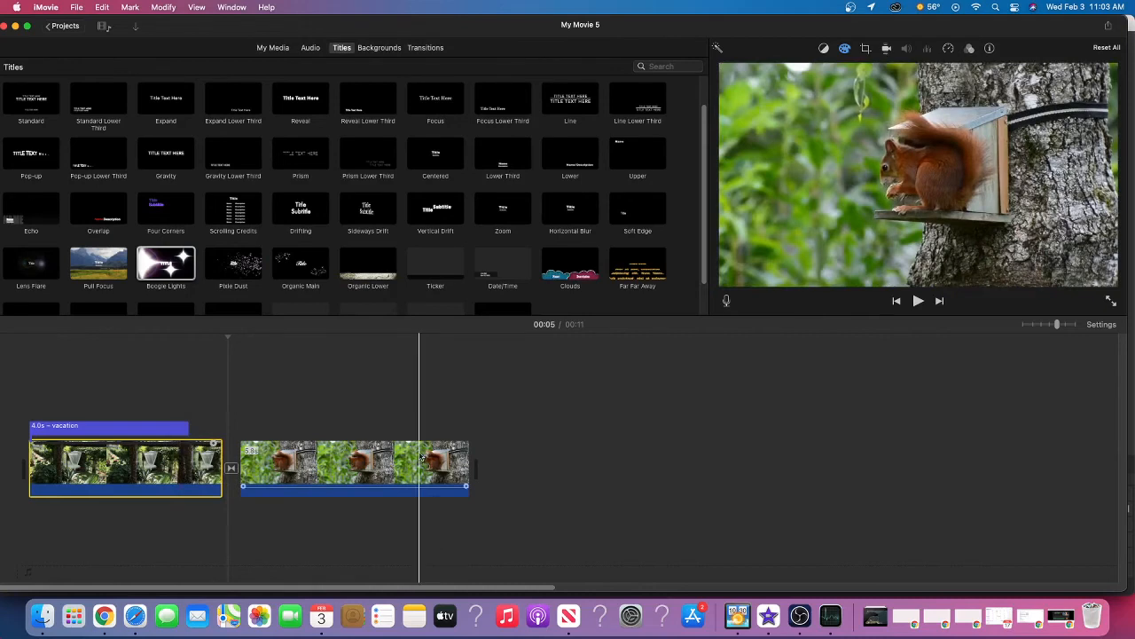
Move the squirrel clip above the garden clip as an overlay starting shortly after the garden clip begins
left_click(421, 457)
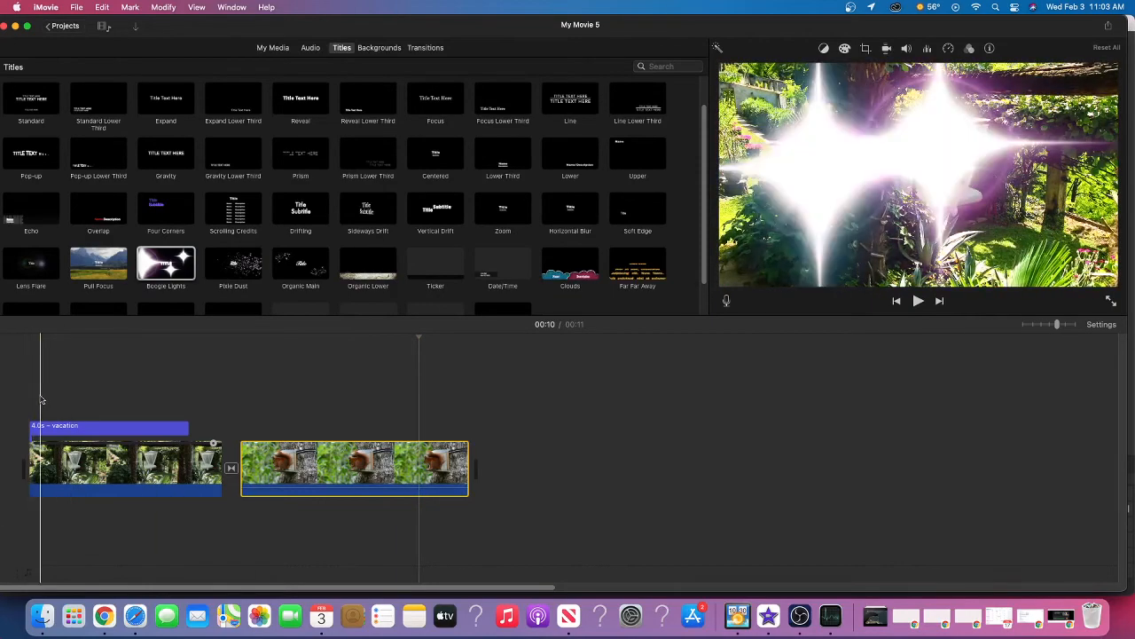
left_click_drag(313, 482, 141, 382)
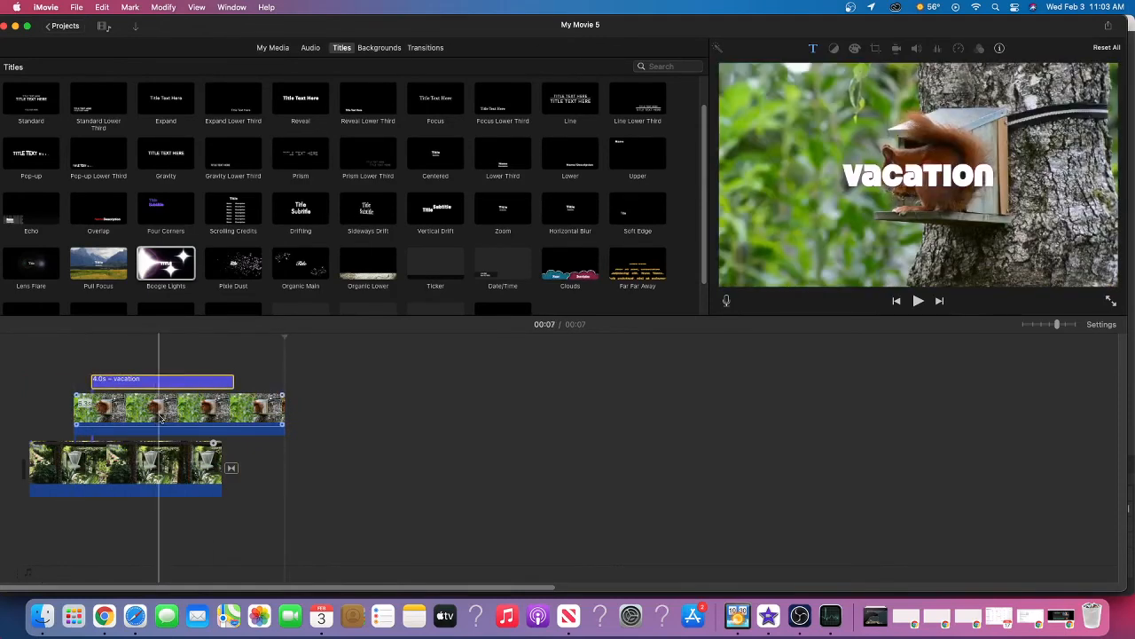
Set the squirrel overlay to Picture in Picture and place its inset in the lower-right corner of the video frame
left_click(161, 417)
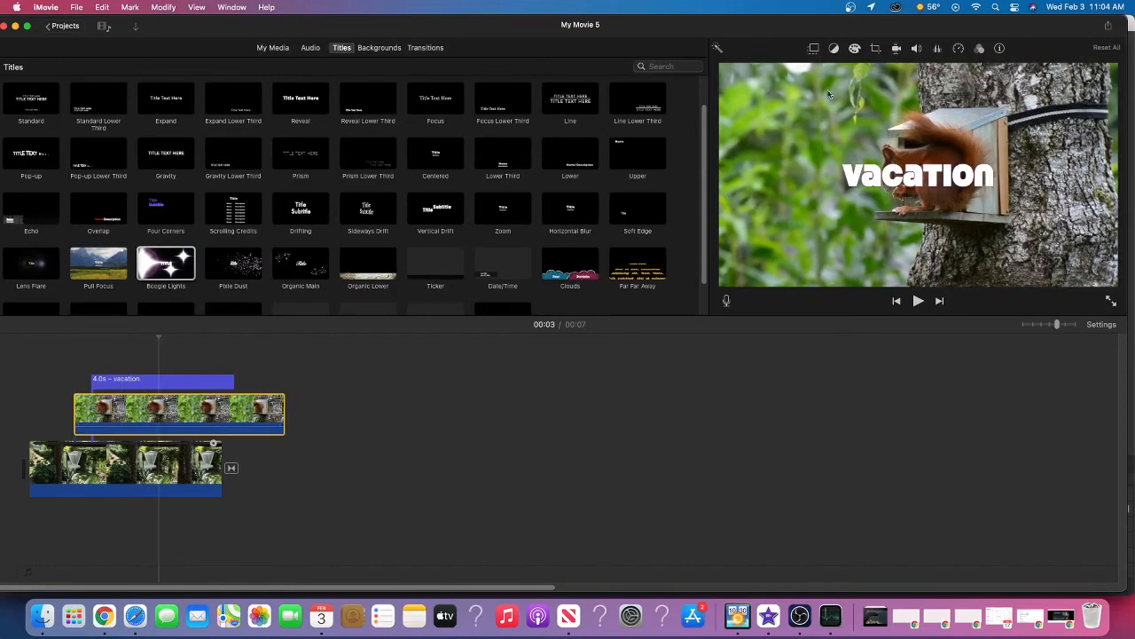
left_click(816, 49)
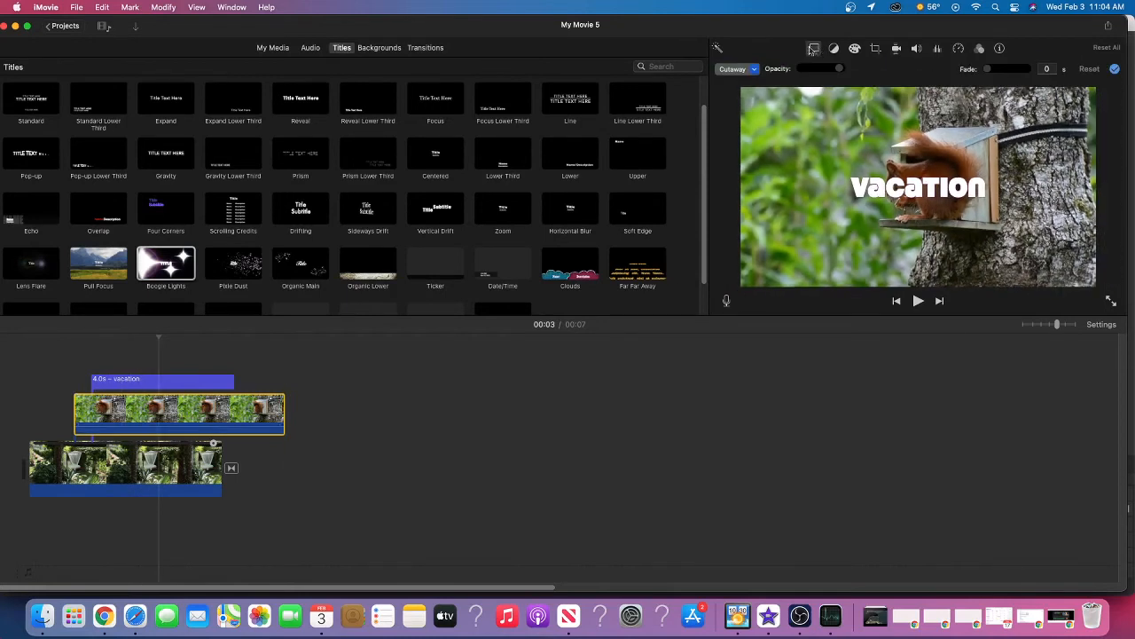
left_click(754, 69)
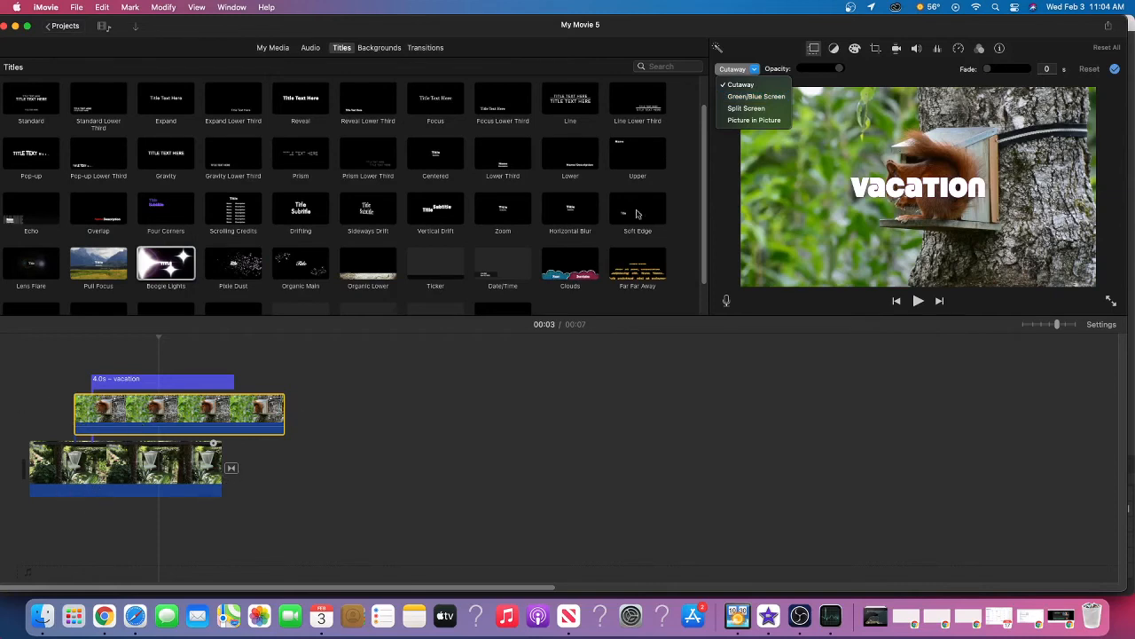
left_click(754, 120)
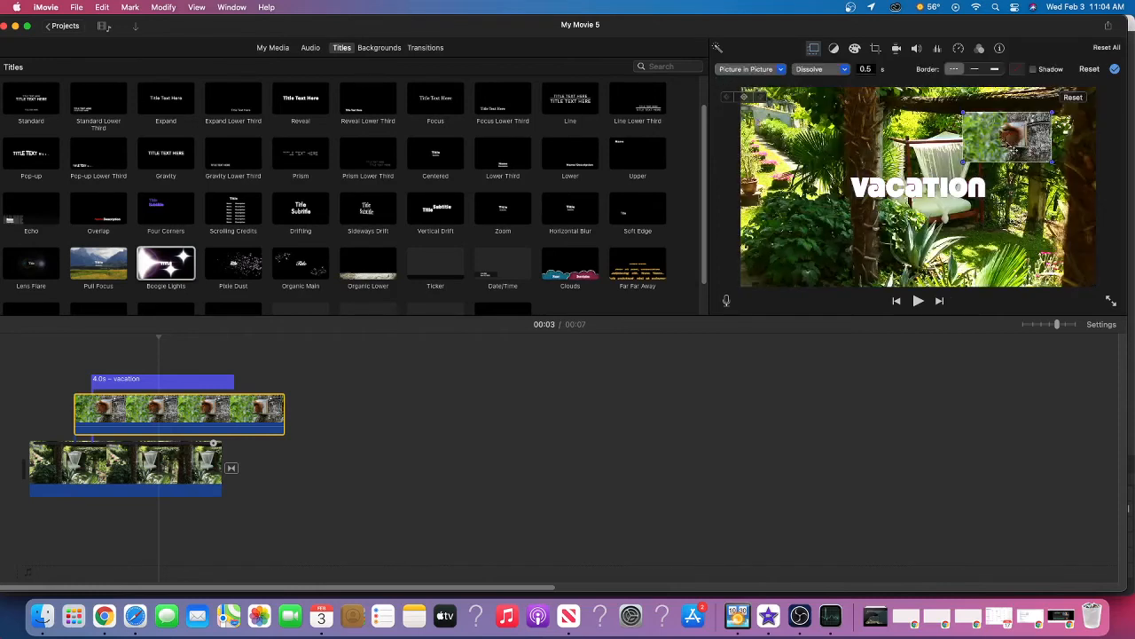
left_click_drag(1013, 151, 1056, 265)
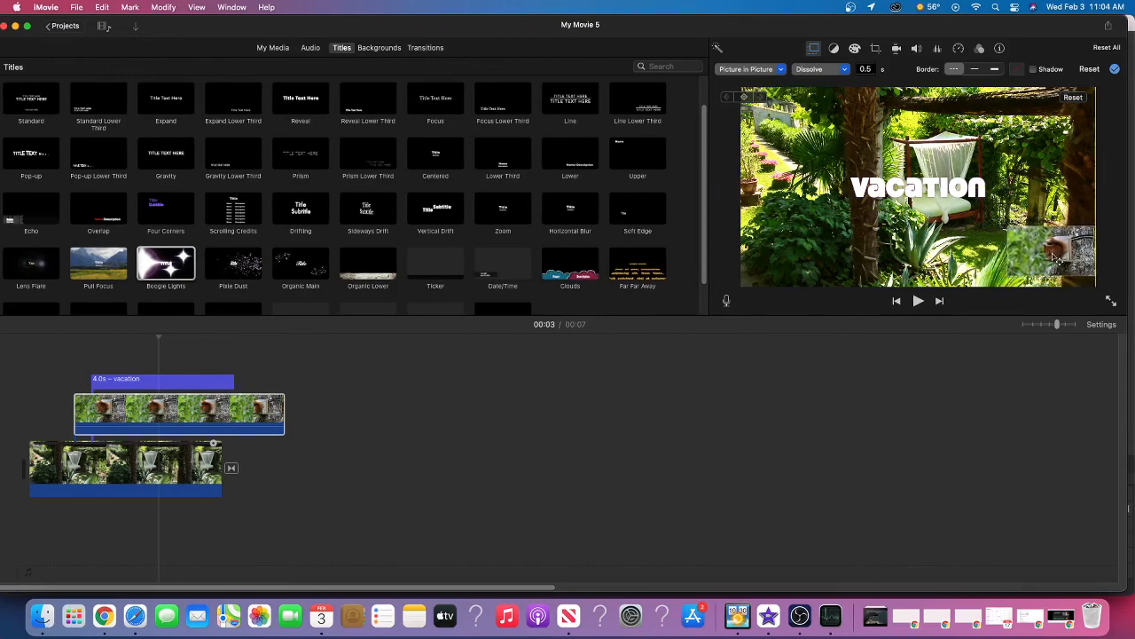
left_click_drag(1049, 255, 1053, 268)
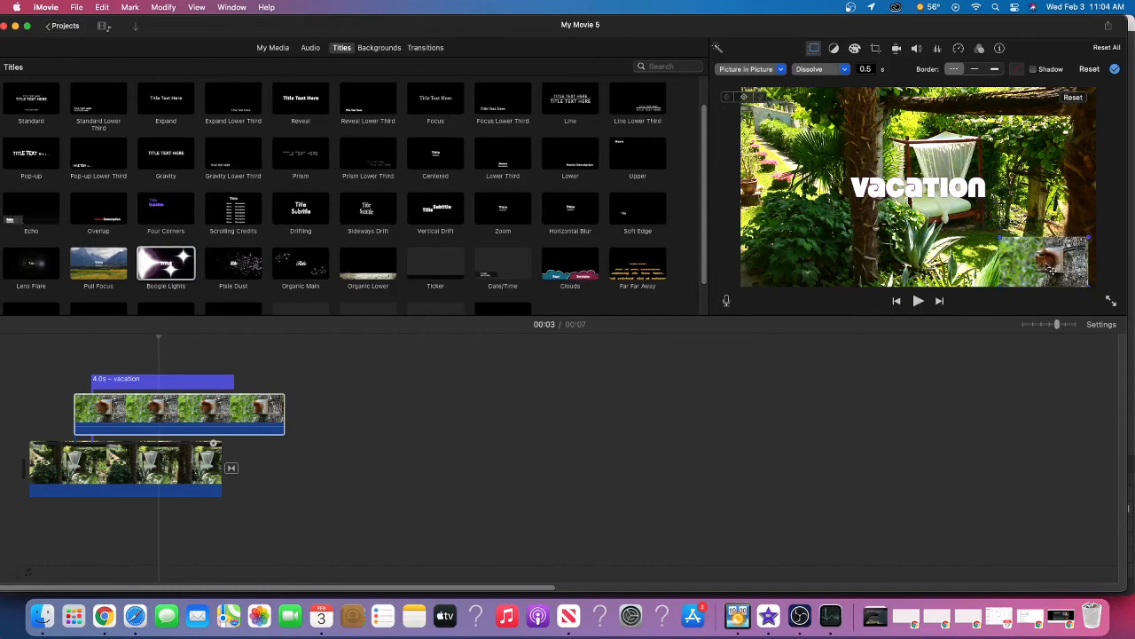
Set the squirrel overlay's mode to Split Screen with a slide duration of 0 seconds
left_click(781, 70)
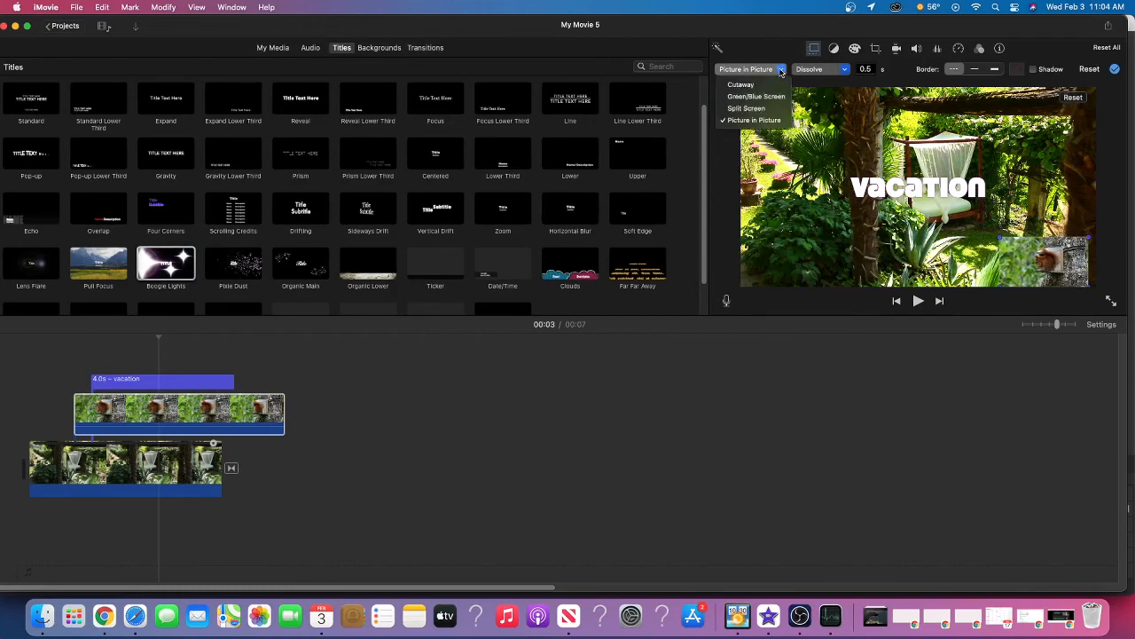
left_click(746, 109)
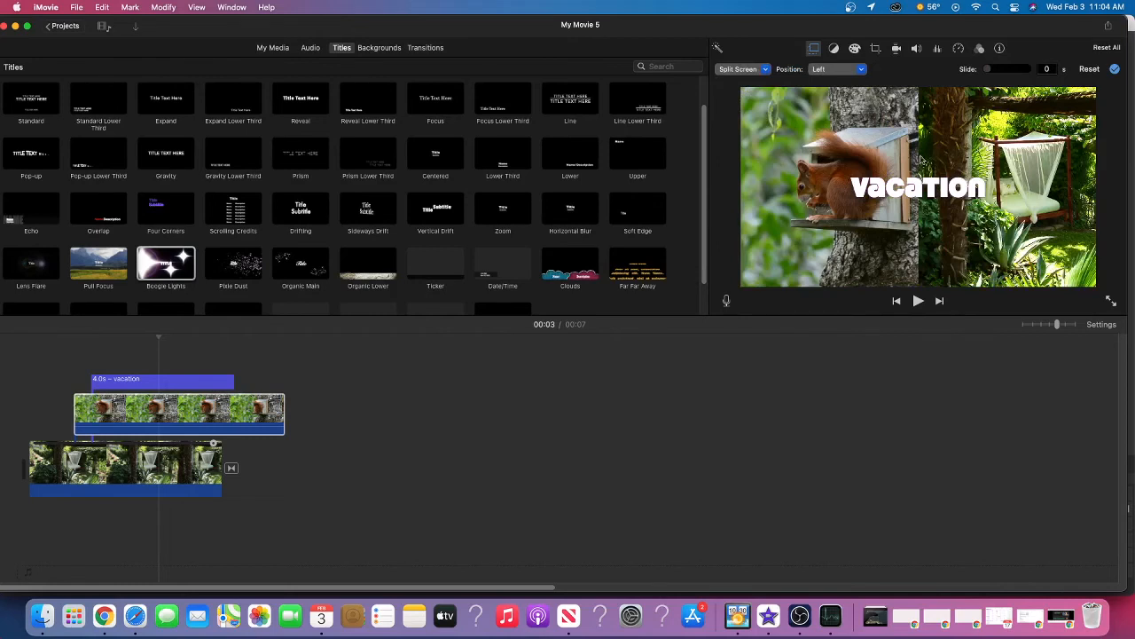
mouse_move(988, 70)
left_mouse_down()
mouse_move(1007, 74)
mouse_move(984, 74)
left_mouse_up()
Try the Right and Top positions for the squirrel's split screen, and settle on Bottom
left_click(858, 71)
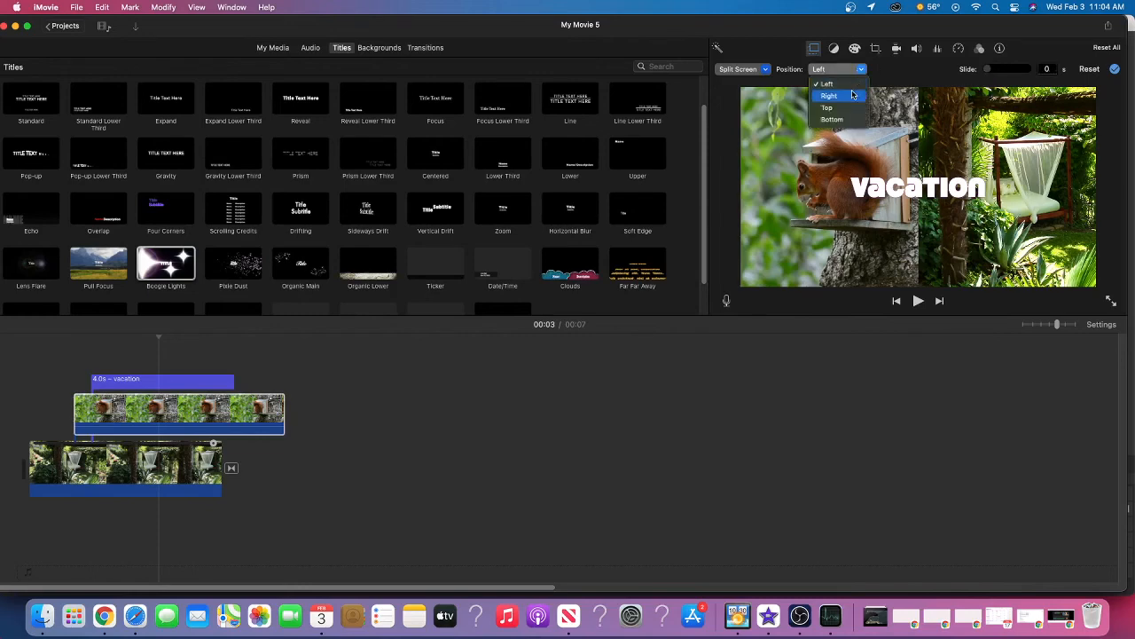
left_click(829, 95)
left_click(862, 71)
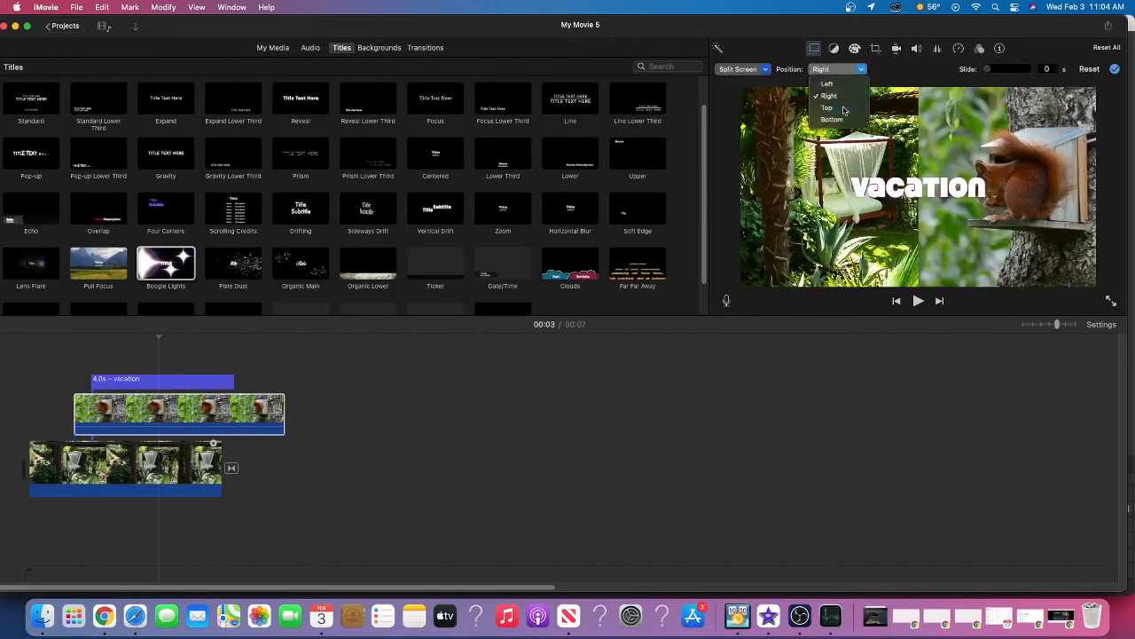
left_click(862, 108)
left_click(863, 72)
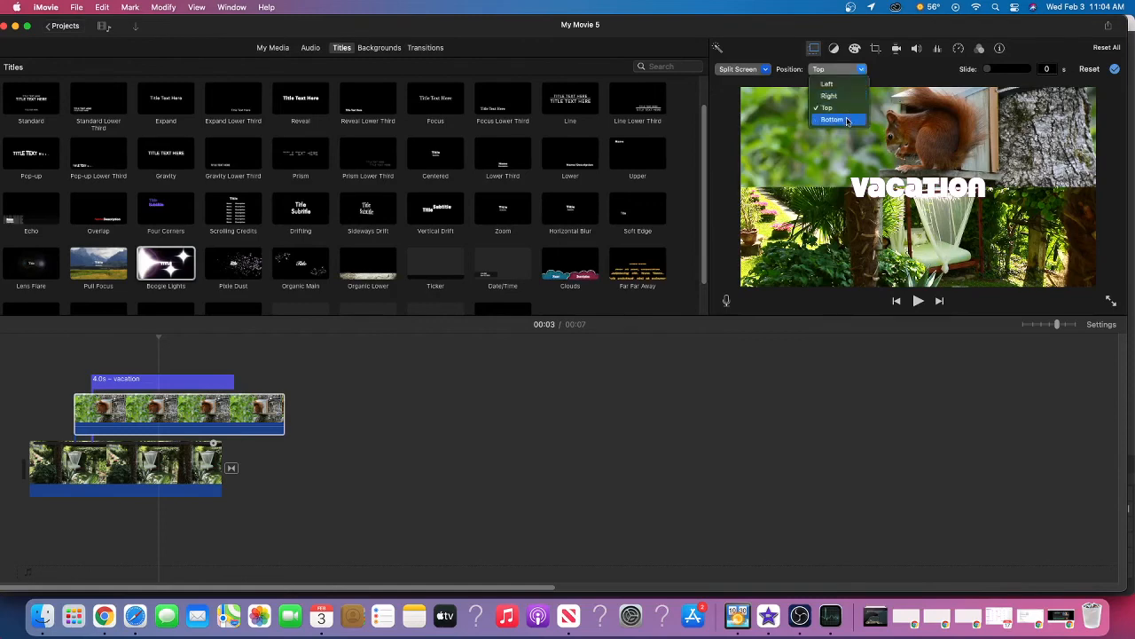
left_click(847, 120)
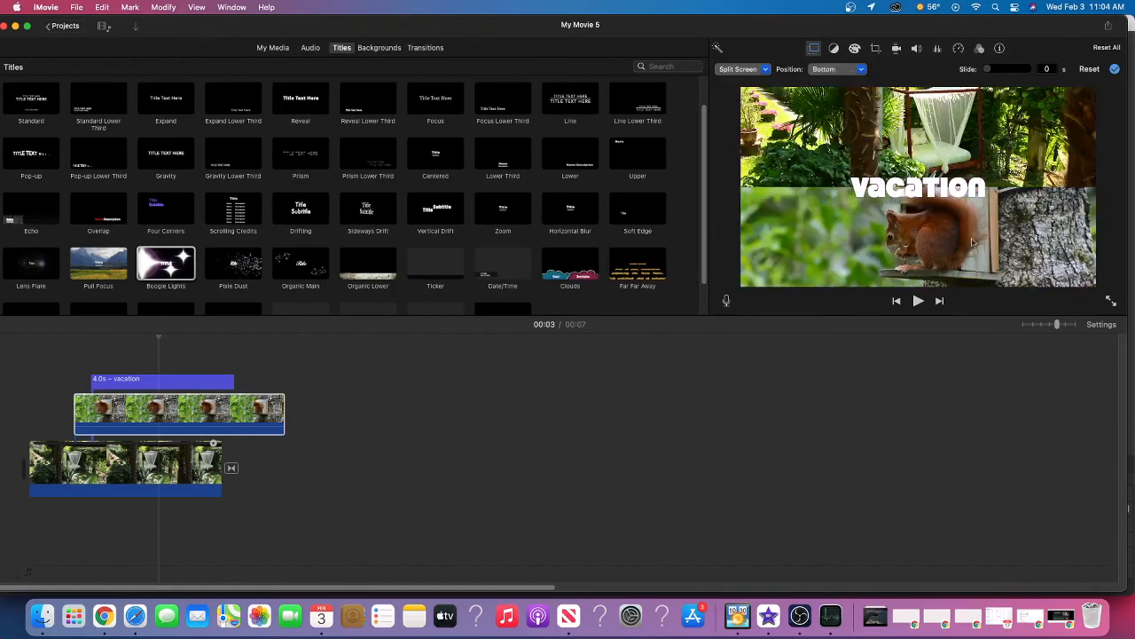
Play the movie to preview the split screen, and return the playhead to the start of the Vacation title
left_click(918, 302)
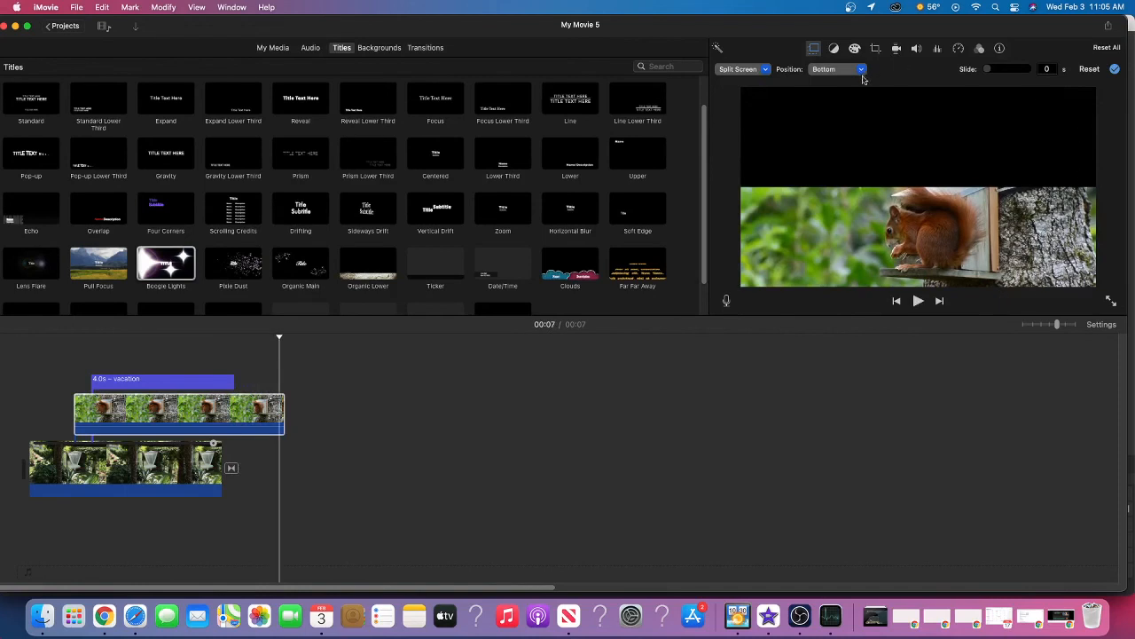
left_click(896, 302)
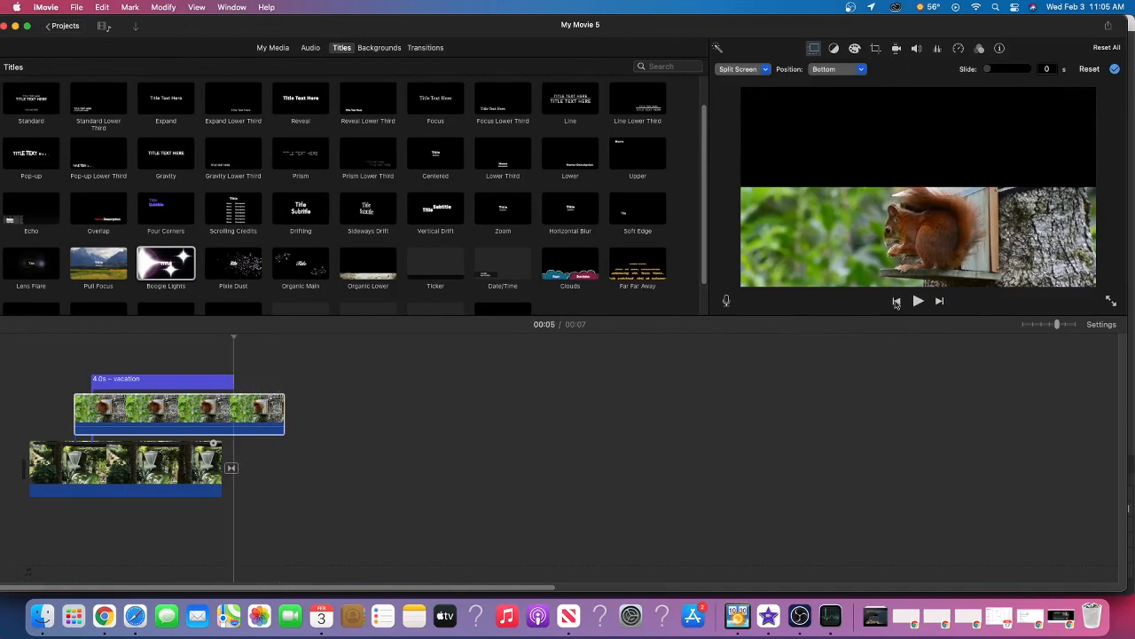
left_click(896, 302)
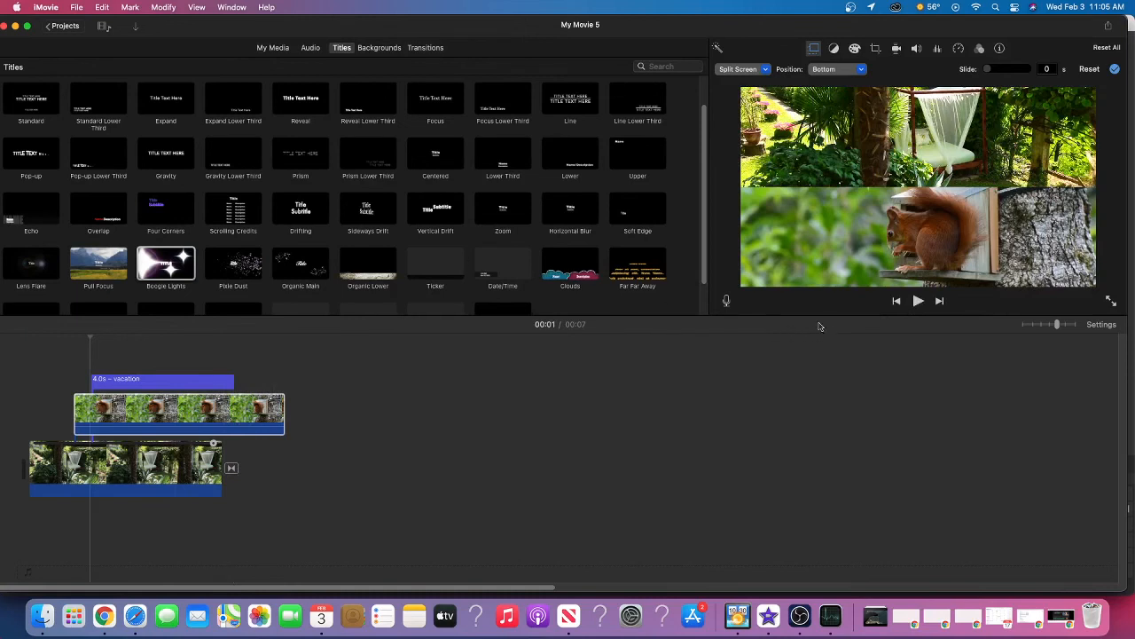
Open the voiceover recording controls, look through the input source and other voiceover options, and close them without recording
left_click(728, 303)
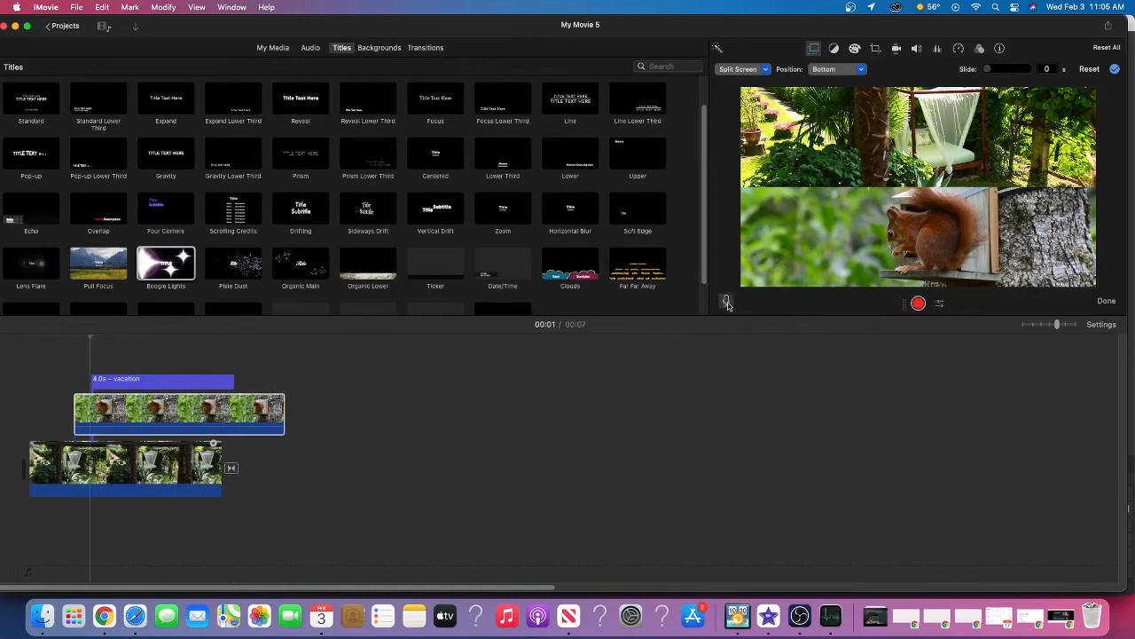
left_click(941, 306)
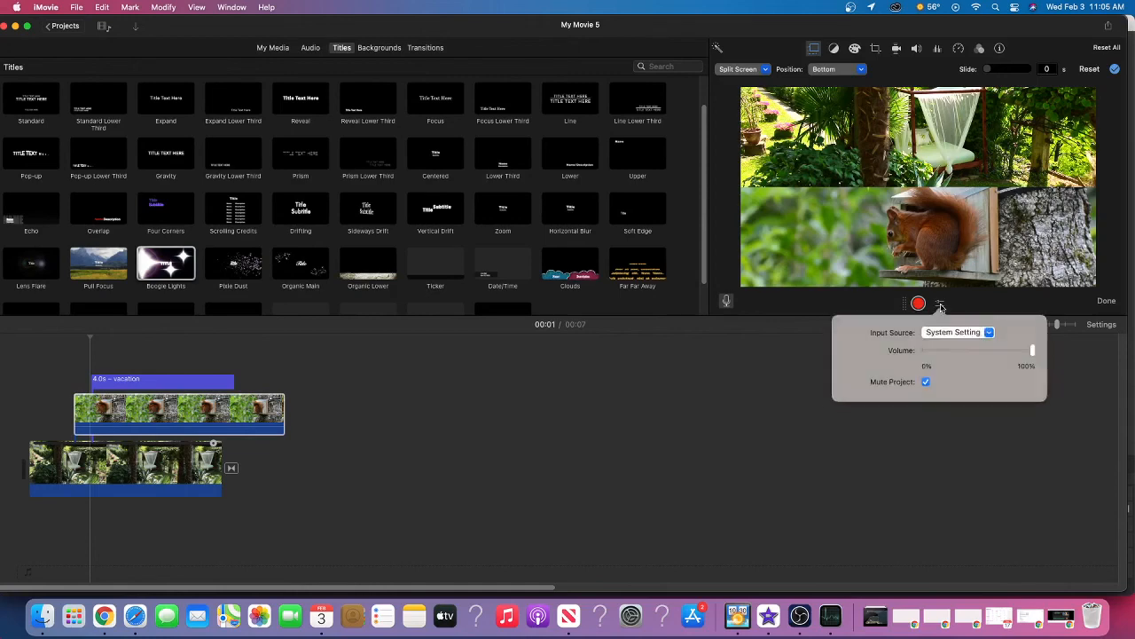
left_click(984, 333)
left_click(986, 333)
left_click(940, 305)
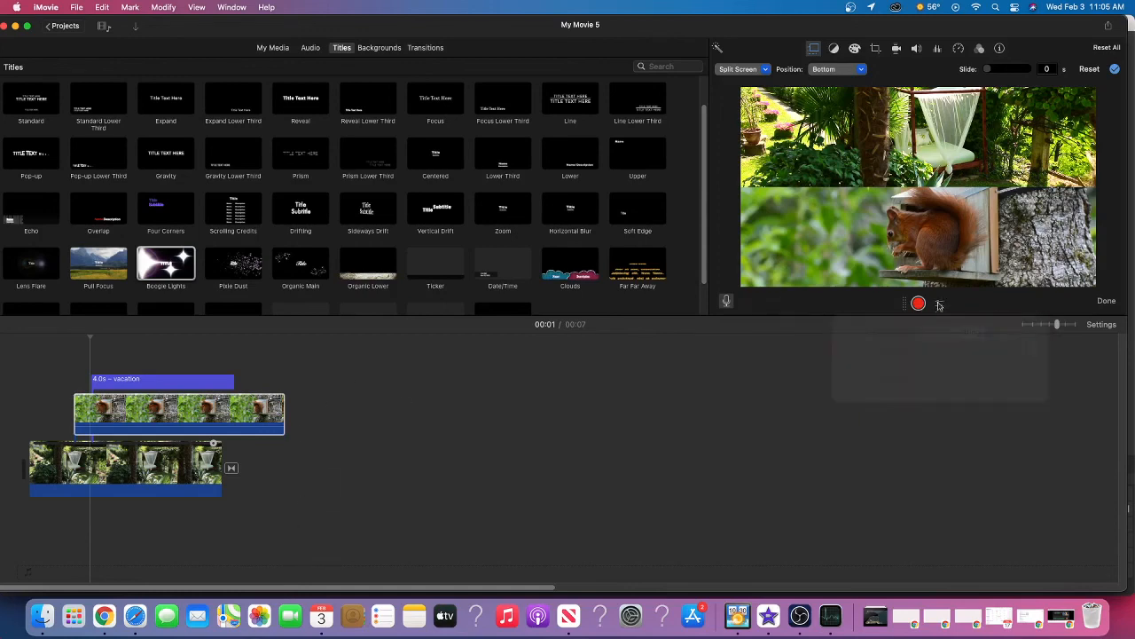
left_click(1104, 301)
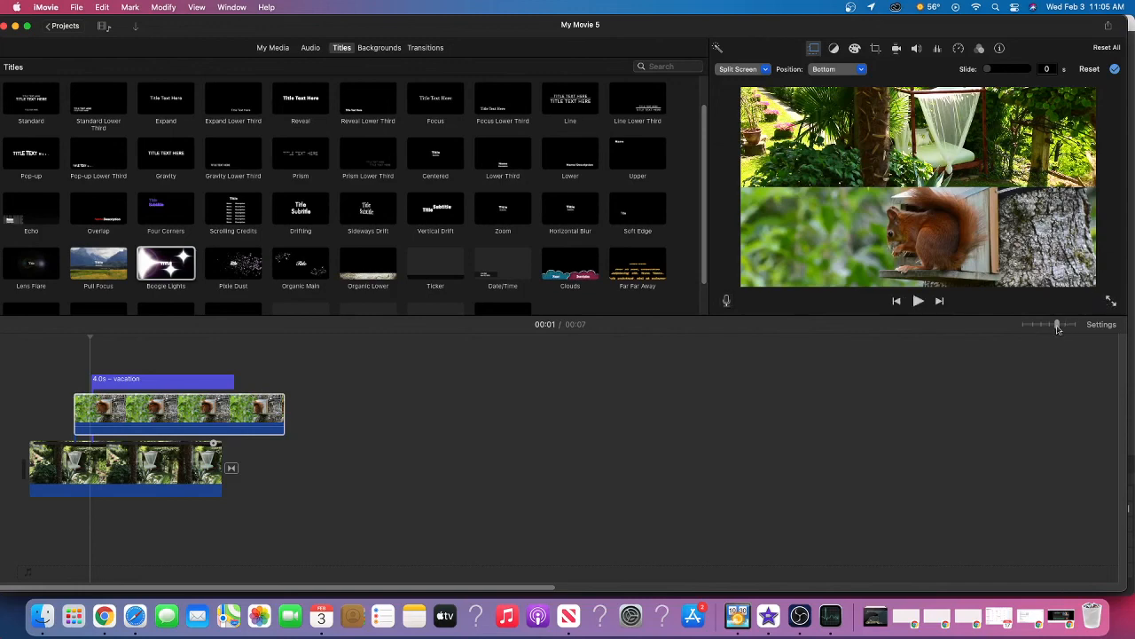
Zoom the timeline in to its maximum, and move the playhead along the Vacation title to about 4 seconds
left_click_drag(1058, 325, 1076, 325)
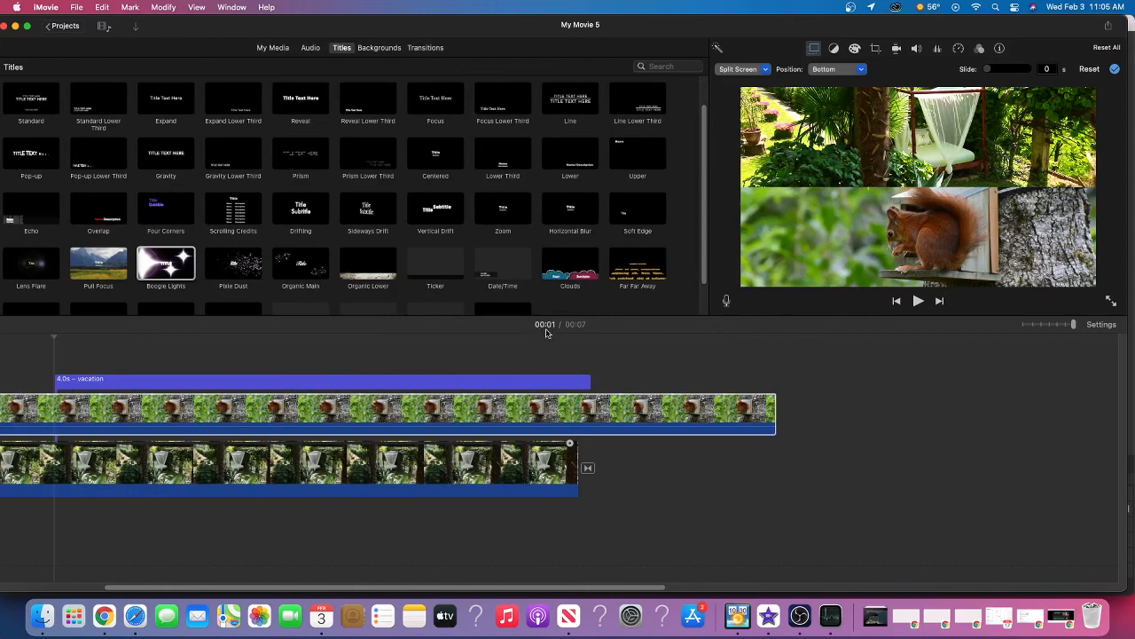
left_click(192, 357)
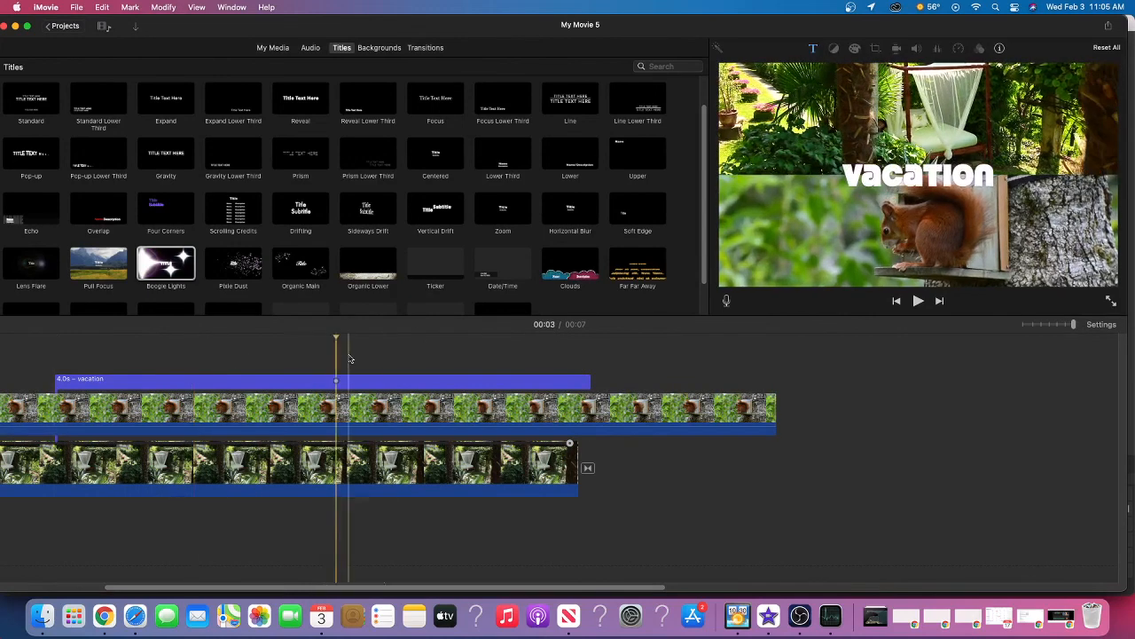
left_click(543, 368)
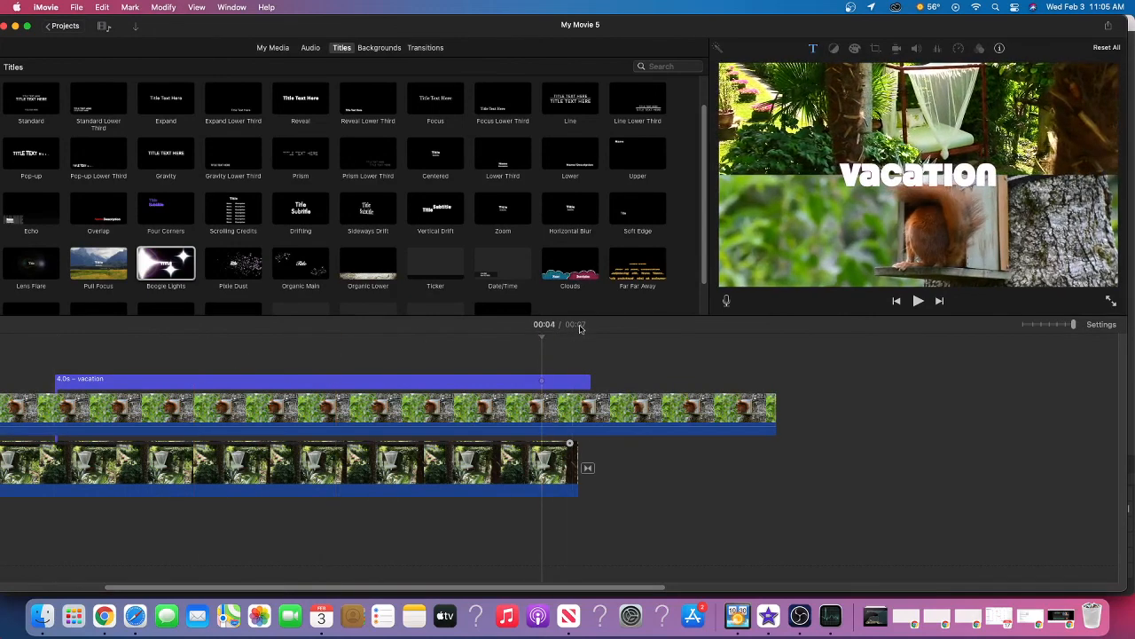